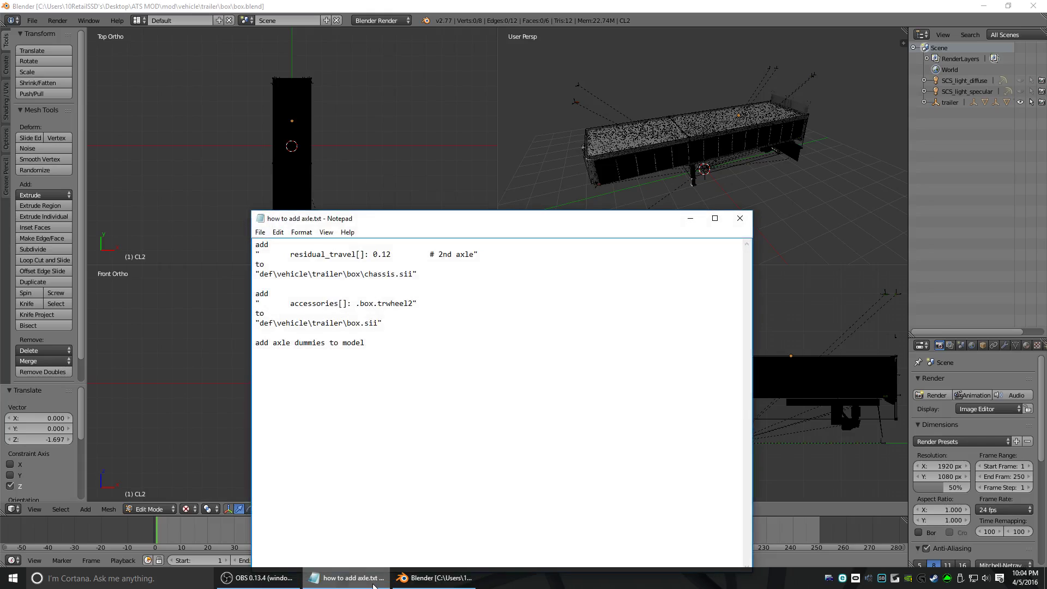
click(373, 584)
click(374, 584)
click(374, 585)
click(374, 585)
click(374, 584)
click(373, 584)
click(373, 584)
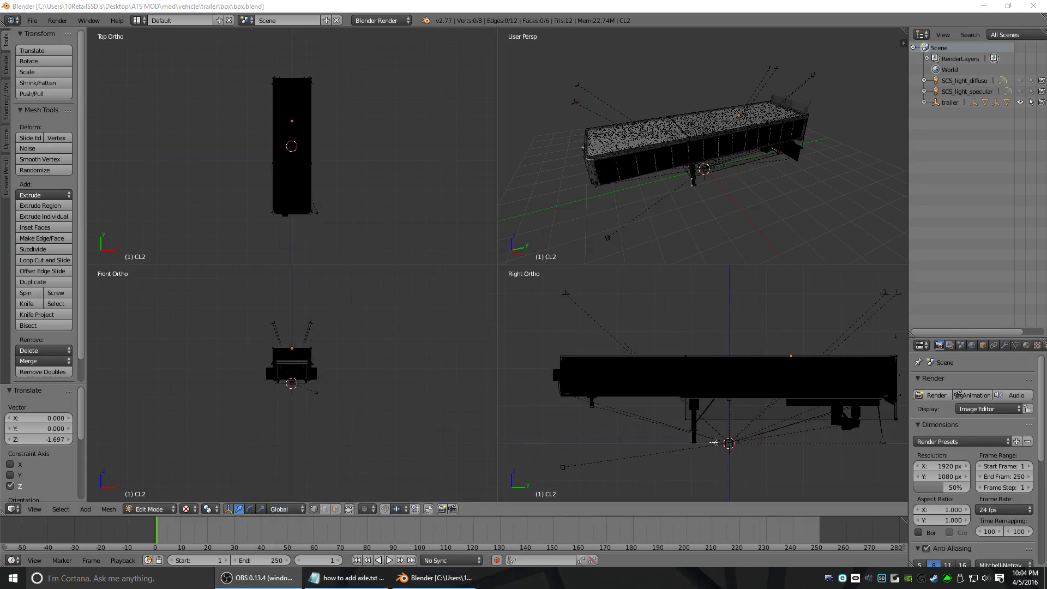
shift+middle_drag(782, 410, 751, 438)
scroll(758, 423, down, 2)
scroll(758, 423, up, 2)
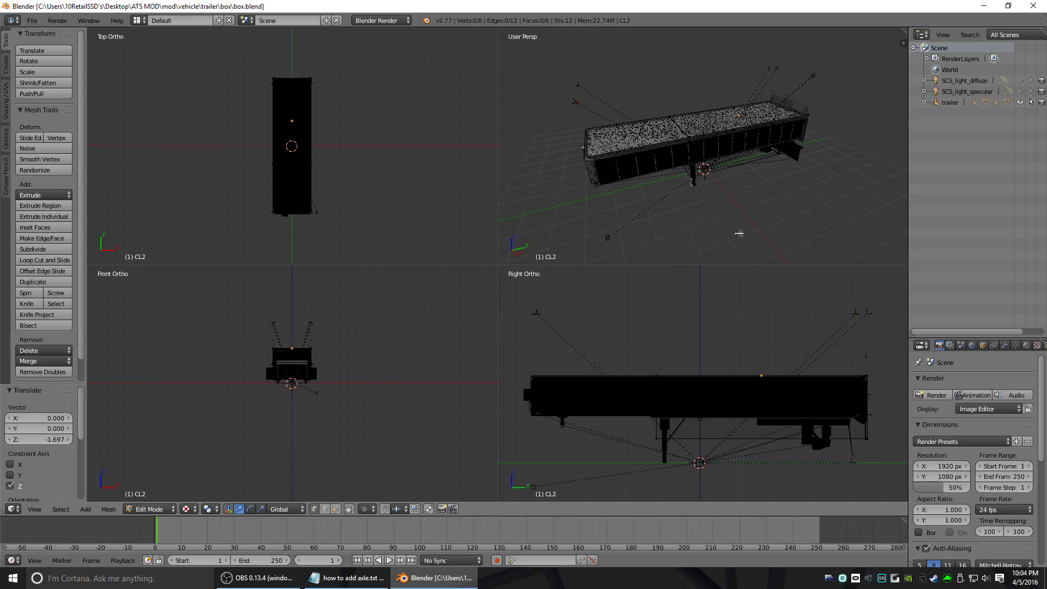
Minimize Blender and copy def.scs from the American Truck Simulator folder into the base folder of ATS MOD
click(984, 6)
double_click(442, 304)
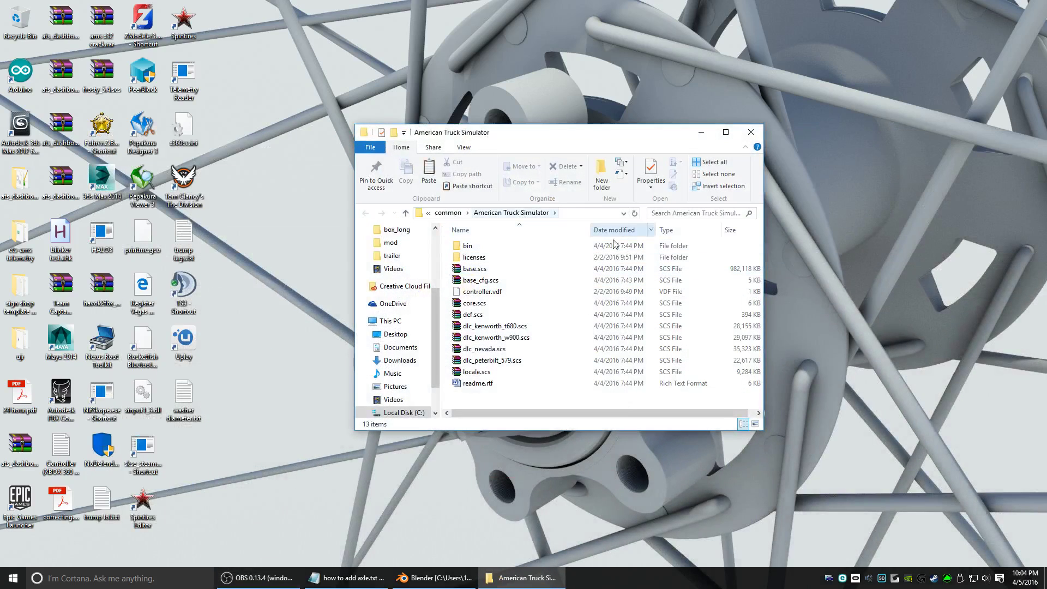
right_click(478, 315)
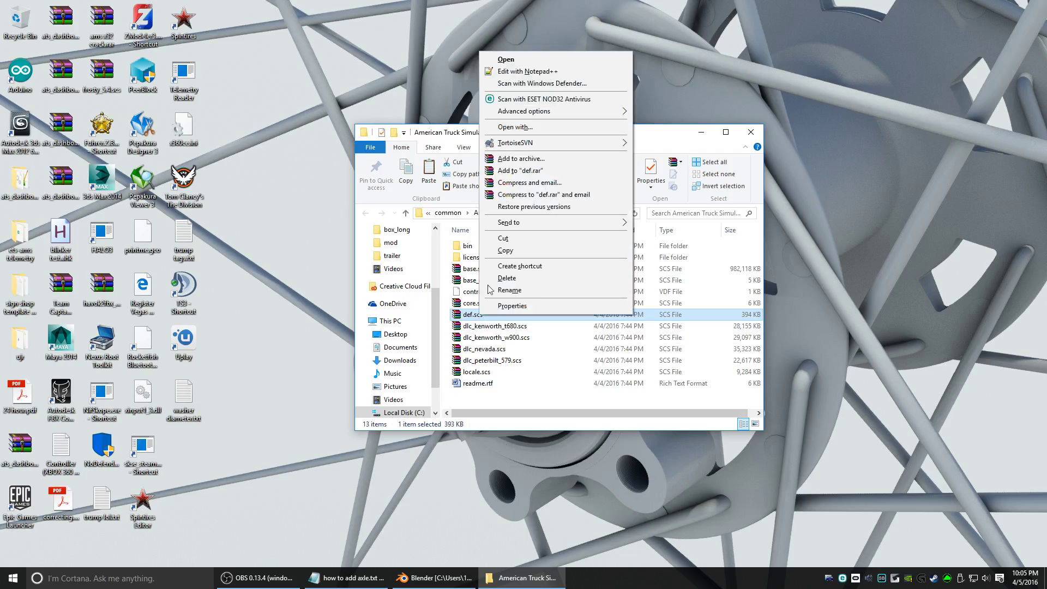
click(506, 250)
click(750, 132)
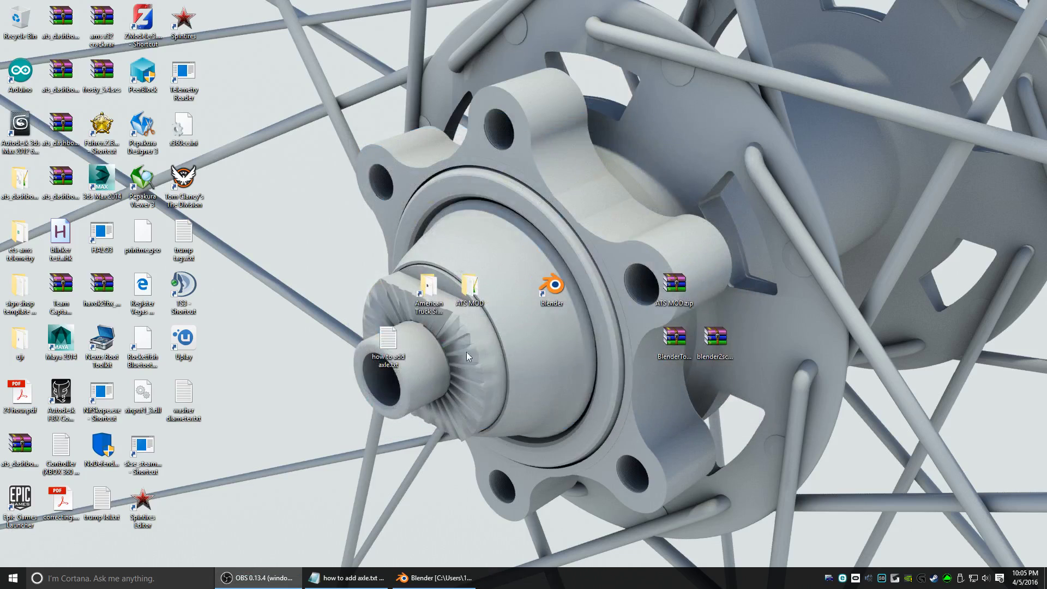
double_click(478, 295)
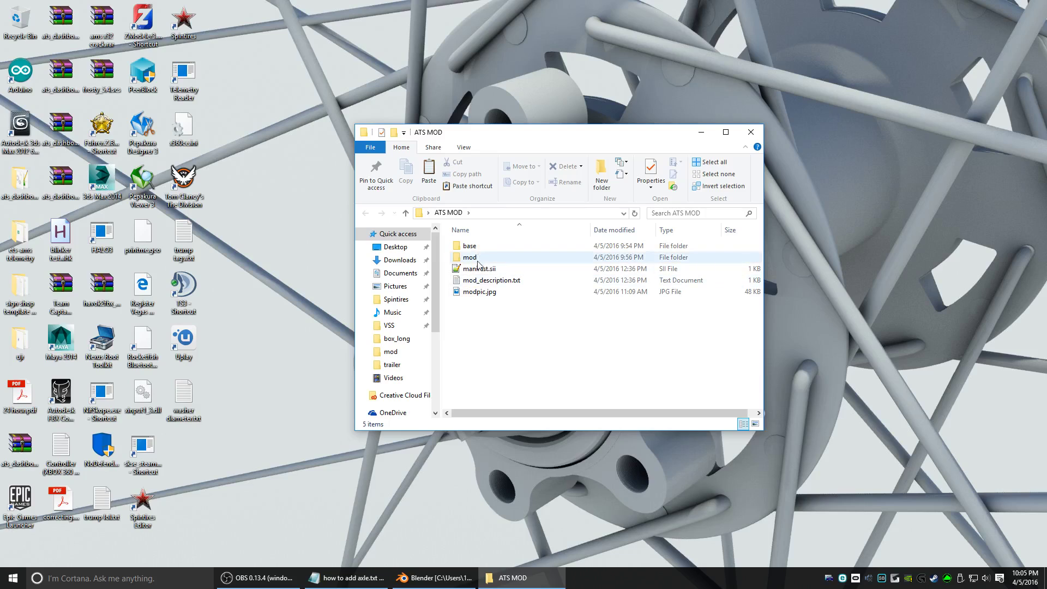
double_click(470, 246)
scroll(551, 354, down, 3)
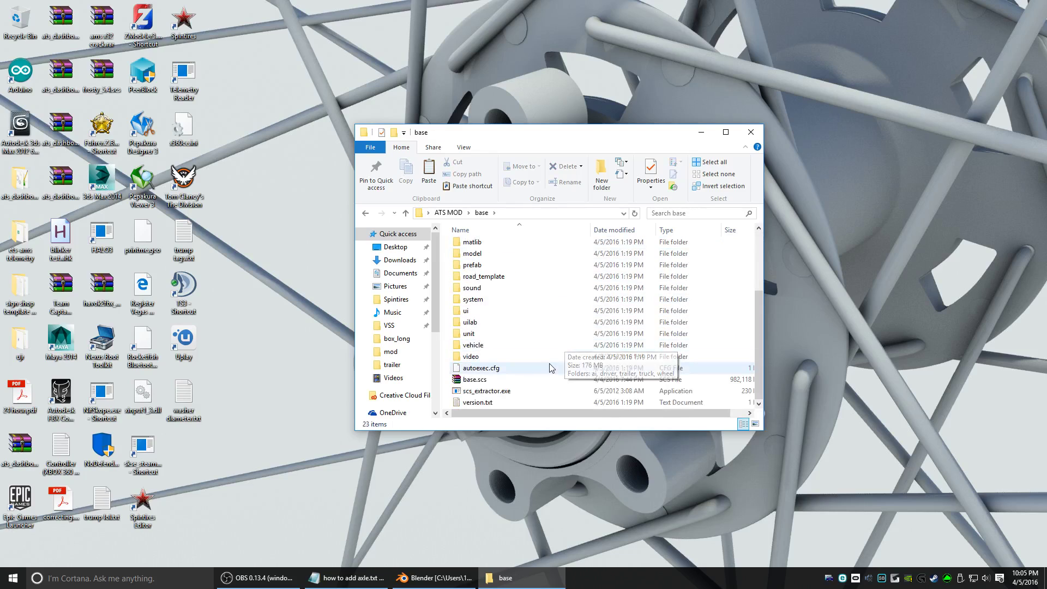
right_click(550, 368)
click(570, 438)
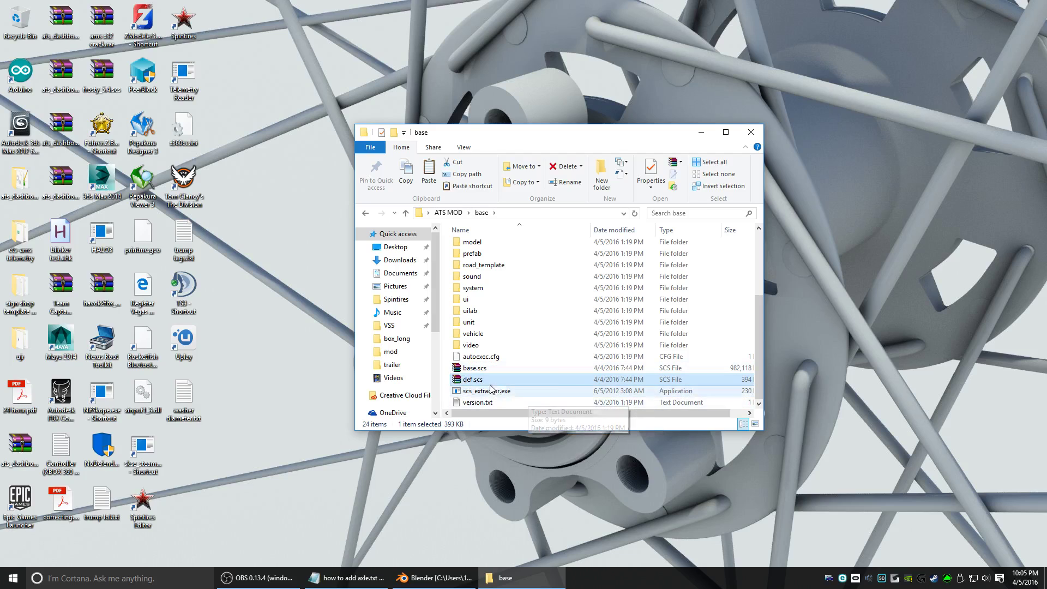
Extract def.scs in the base folder with scs_extractor.exe
drag(474, 379, 496, 392)
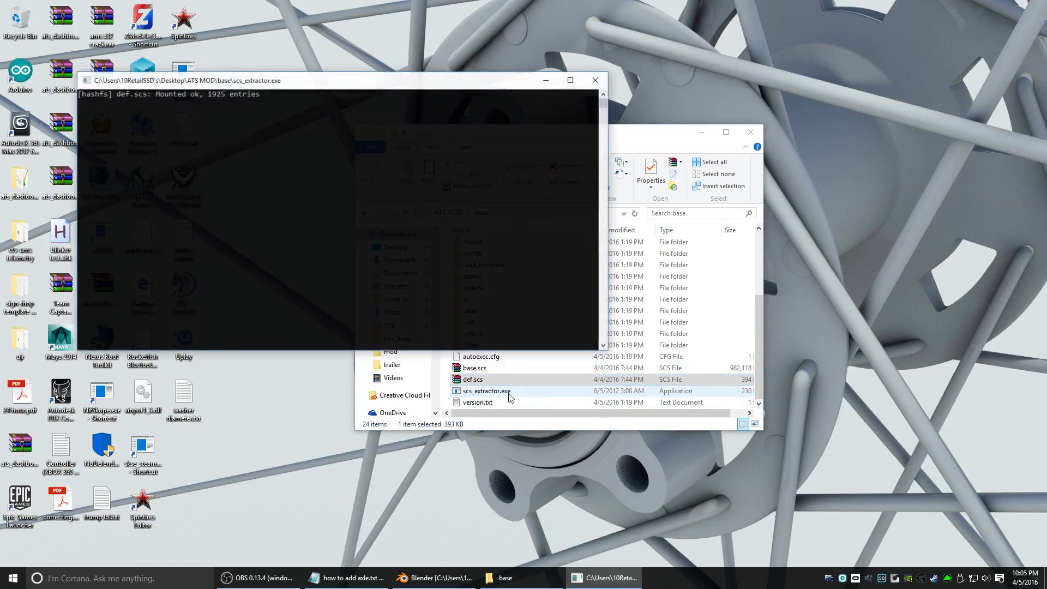
scroll(525, 365, up, 1)
scroll(490, 327, down, 4)
scroll(485, 360, up, 4)
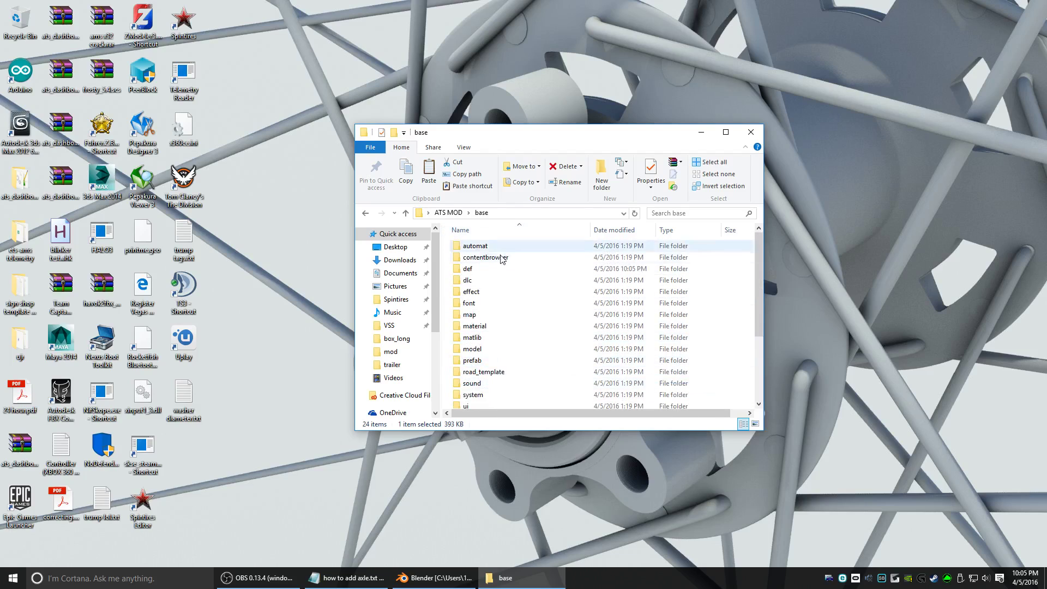
double_click(473, 269)
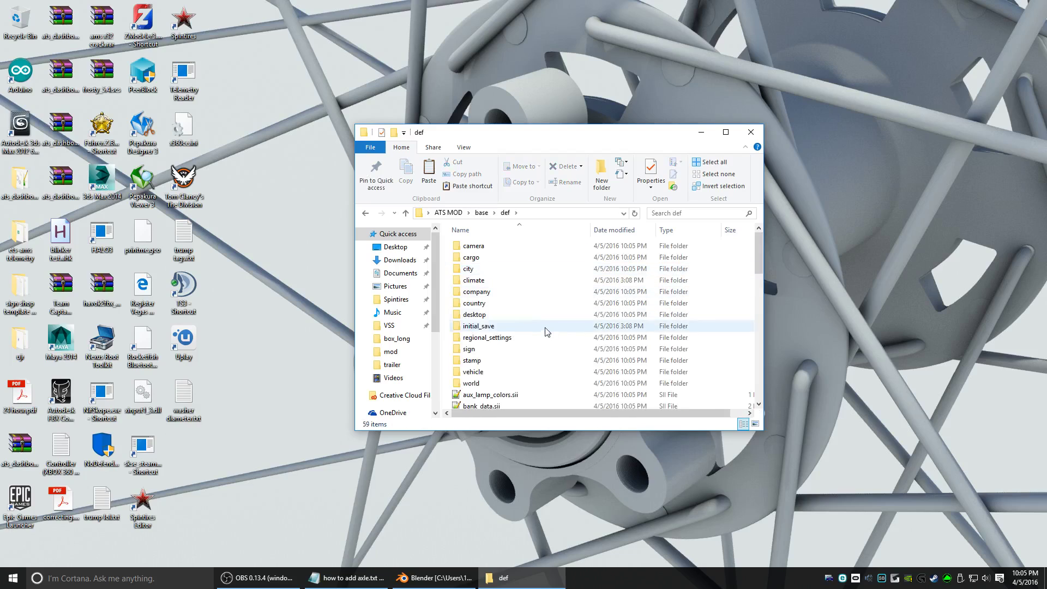
click(480, 374)
right_click(479, 373)
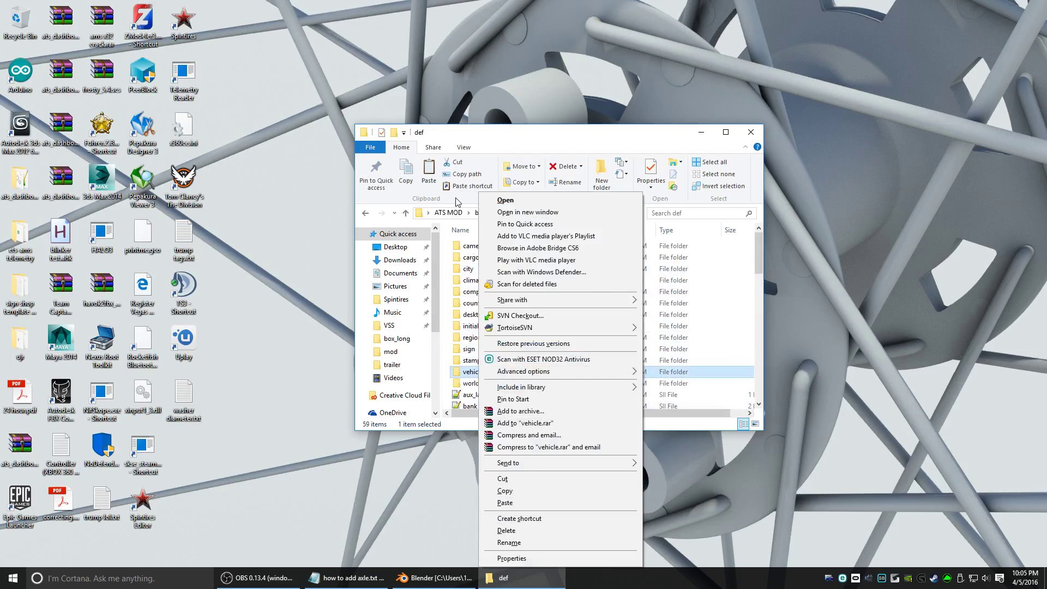
click(458, 212)
click(477, 212)
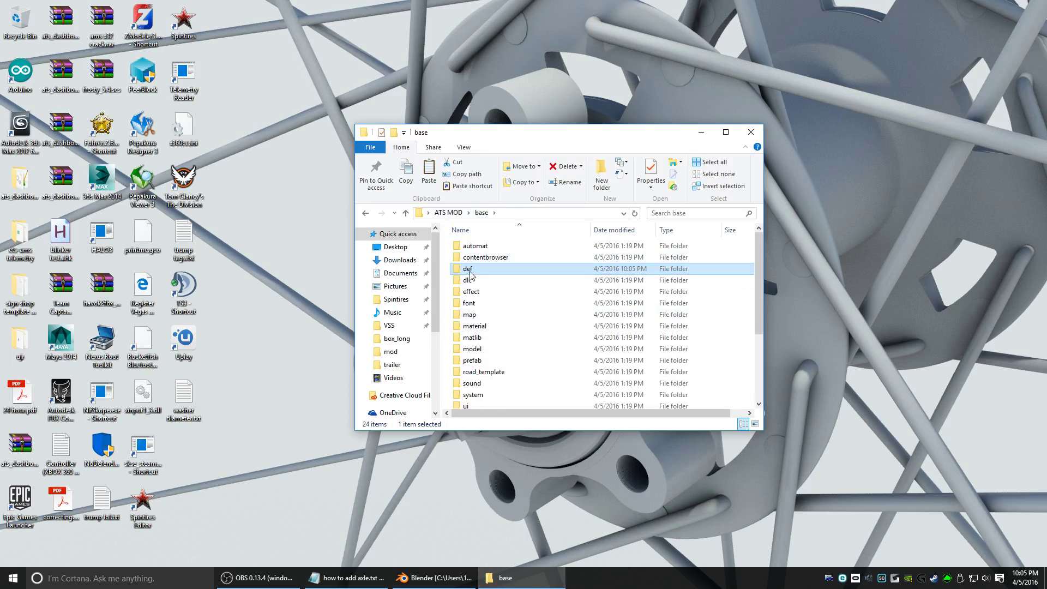
Copy the extracted def folder from base into the mod folder of ATS MOD
right_click(471, 270)
click(501, 492)
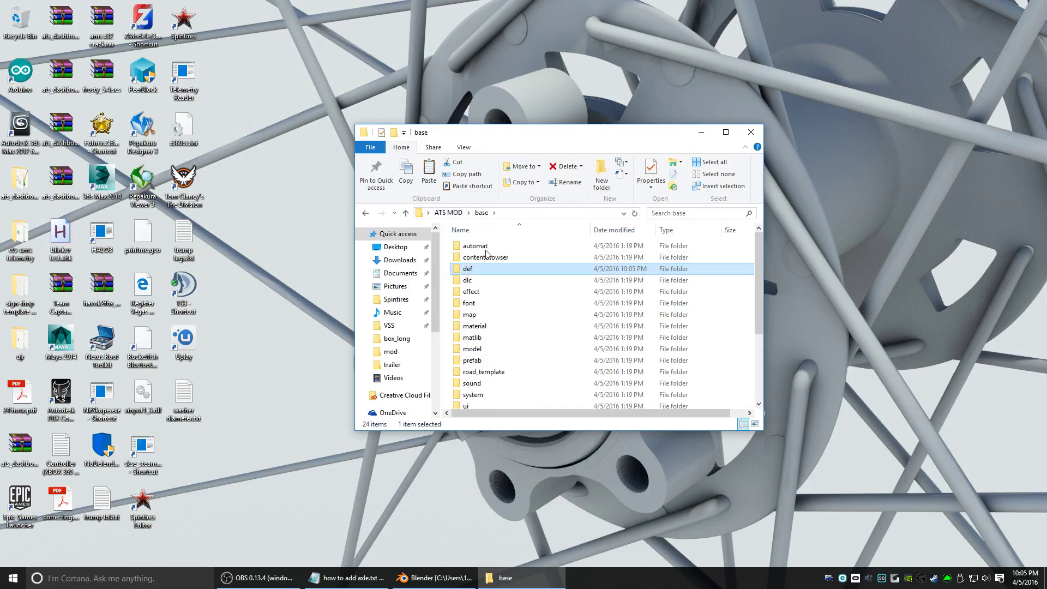
click(406, 213)
click(470, 257)
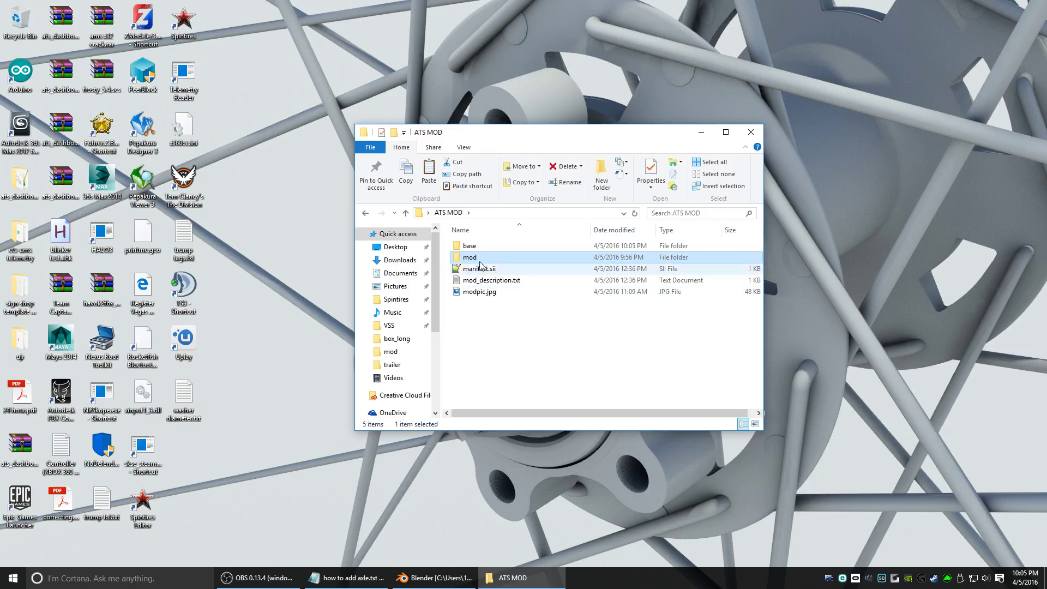
double_click(470, 256)
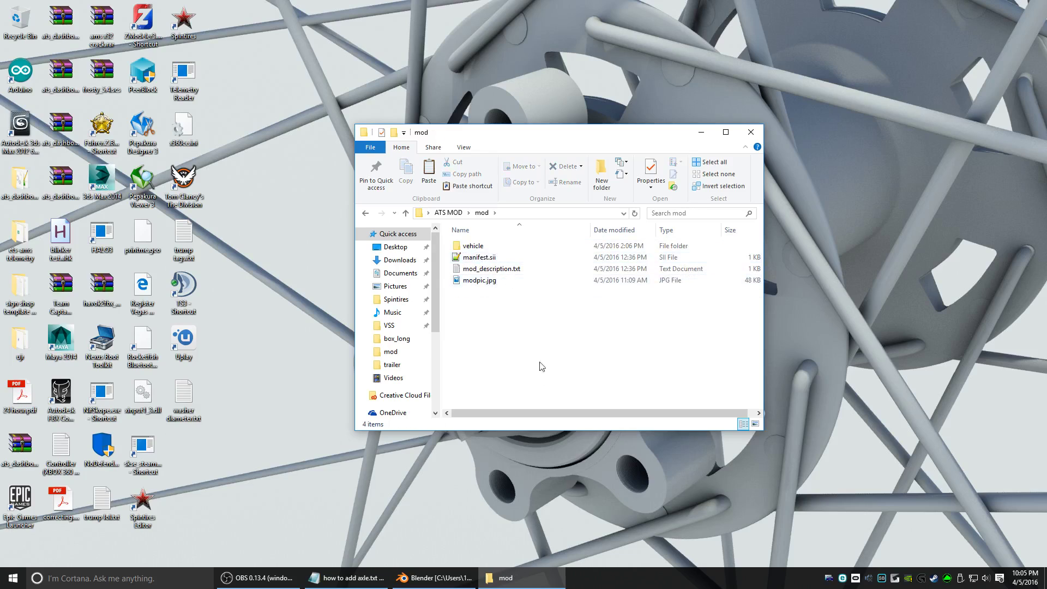
right_click(532, 316)
click(567, 391)
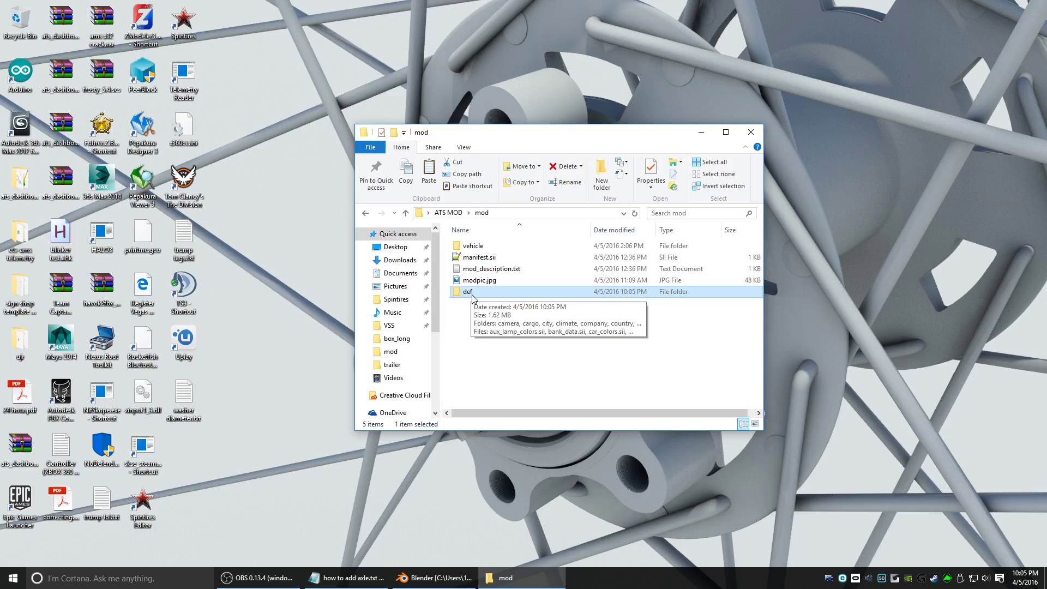
Permanently delete everything in the mod's def folder except the vehicle folder
double_click(472, 295)
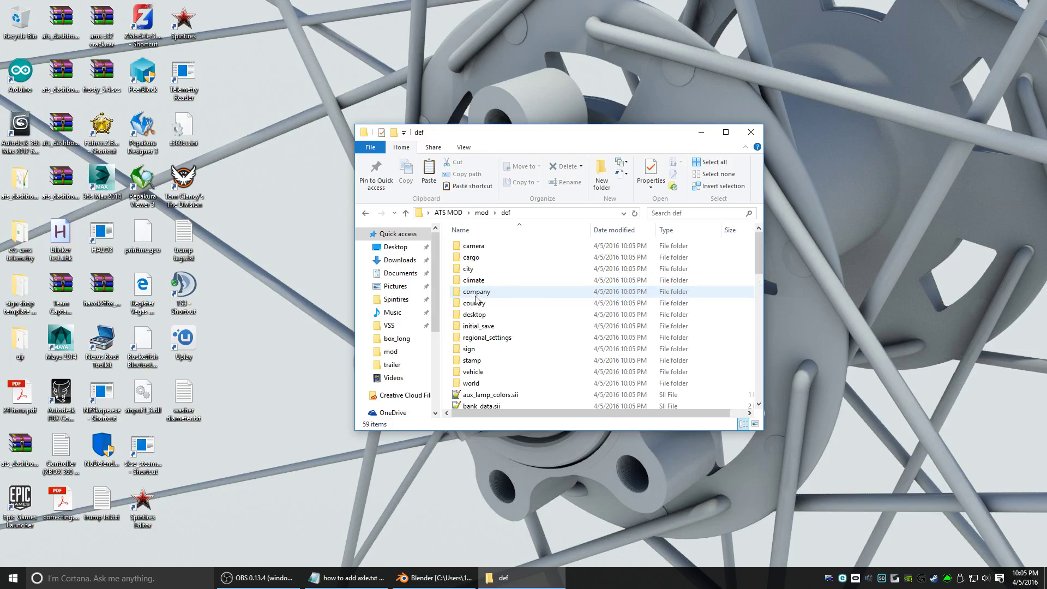
scroll(474, 327, down, 3)
scroll(534, 347, up, 3)
key(ctrl+a)
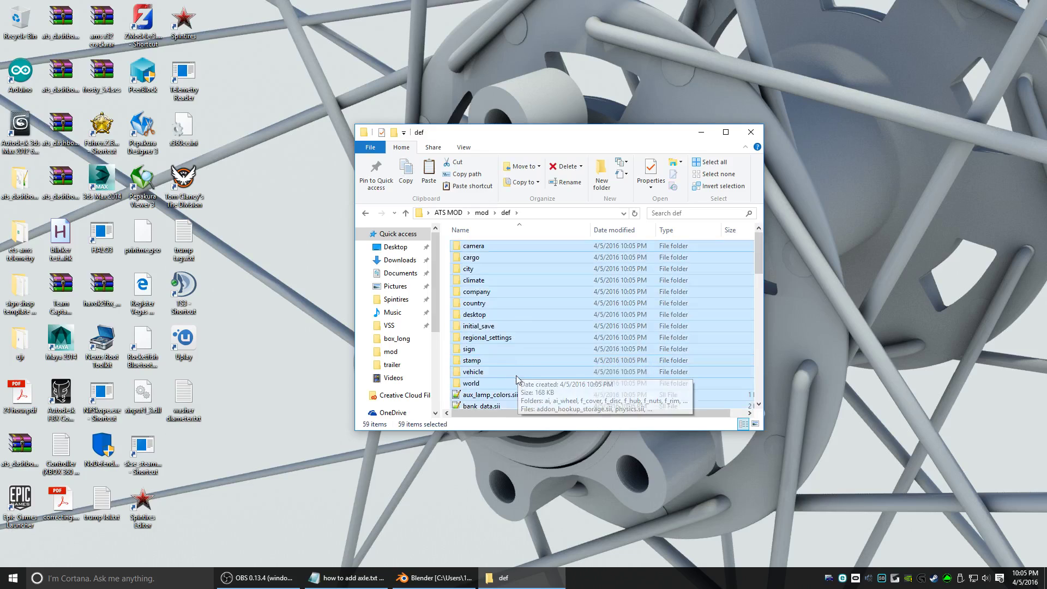
ctrl+click(495, 373)
key(shift+Delete)
key(Return)
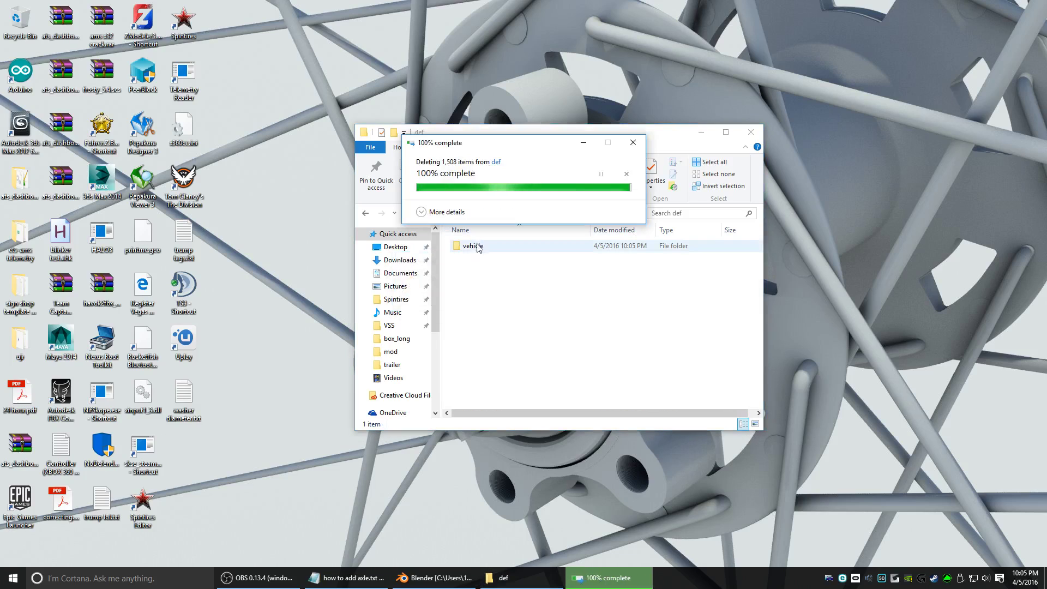
Permanently delete everything in mod\def\vehicle except the trailer folder
double_click(473, 246)
scroll(592, 325, down, 3)
scroll(573, 326, up, 5)
scroll(559, 326, down, 2)
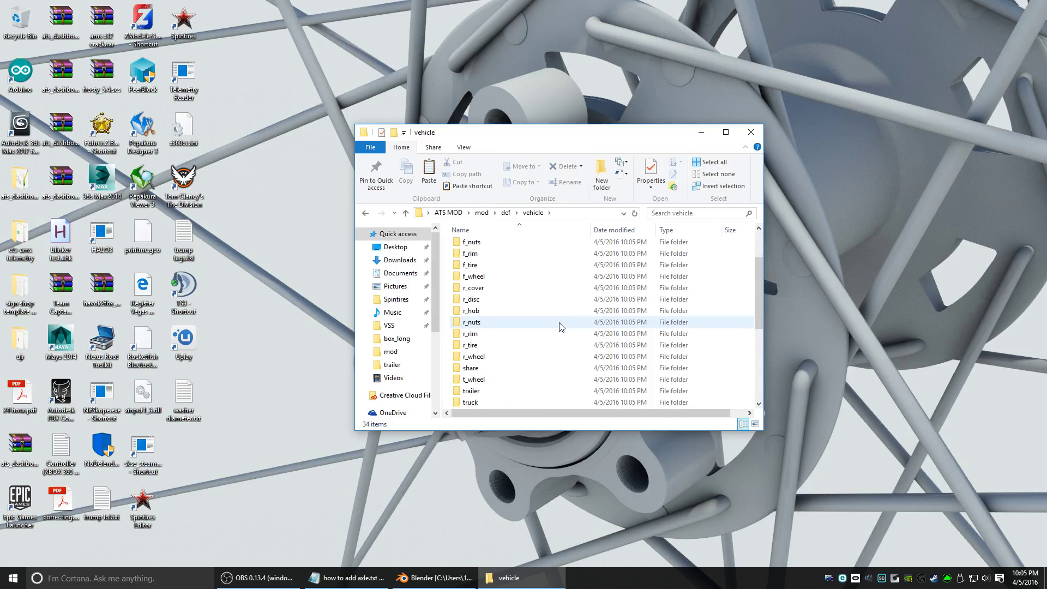
scroll(560, 326, down, 1)
key(ctrl+a)
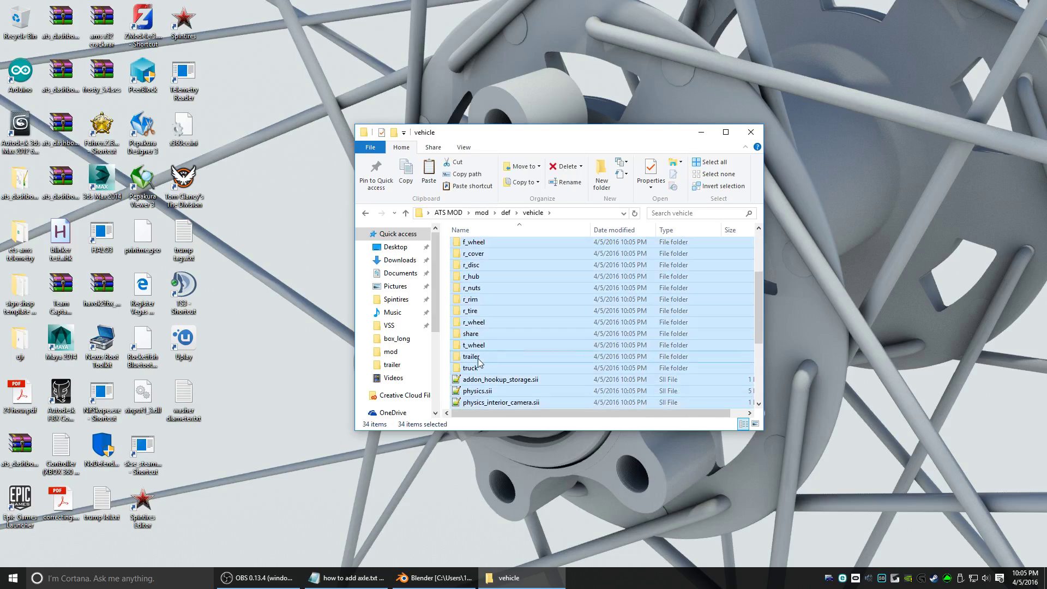
ctrl+click(480, 357)
key(shift+Delete)
key(Return)
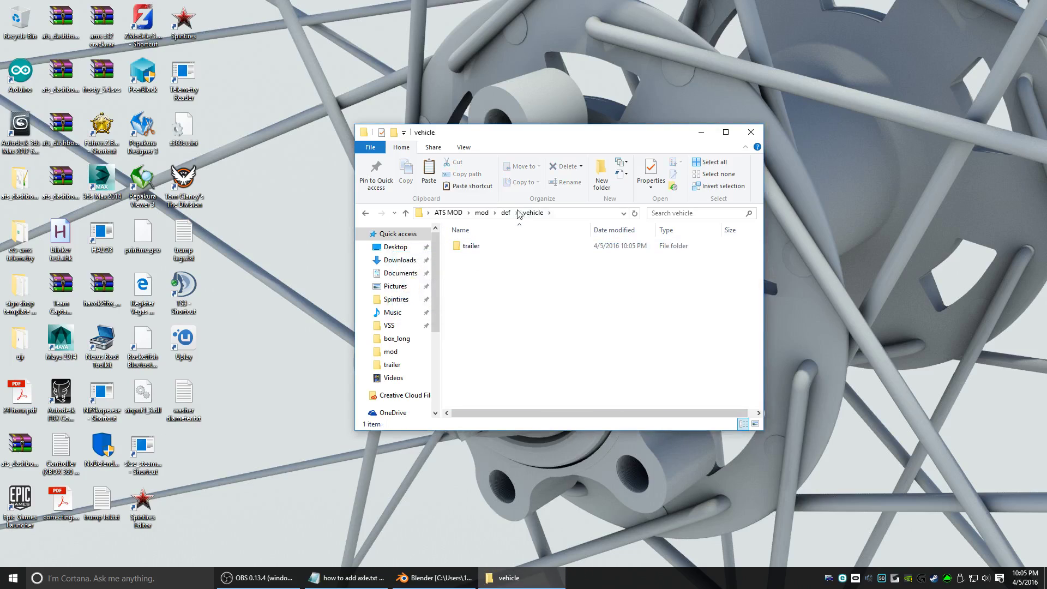
Permanently delete everything in mod\def\vehicle\trailer except the box folder and box.sii
double_click(475, 245)
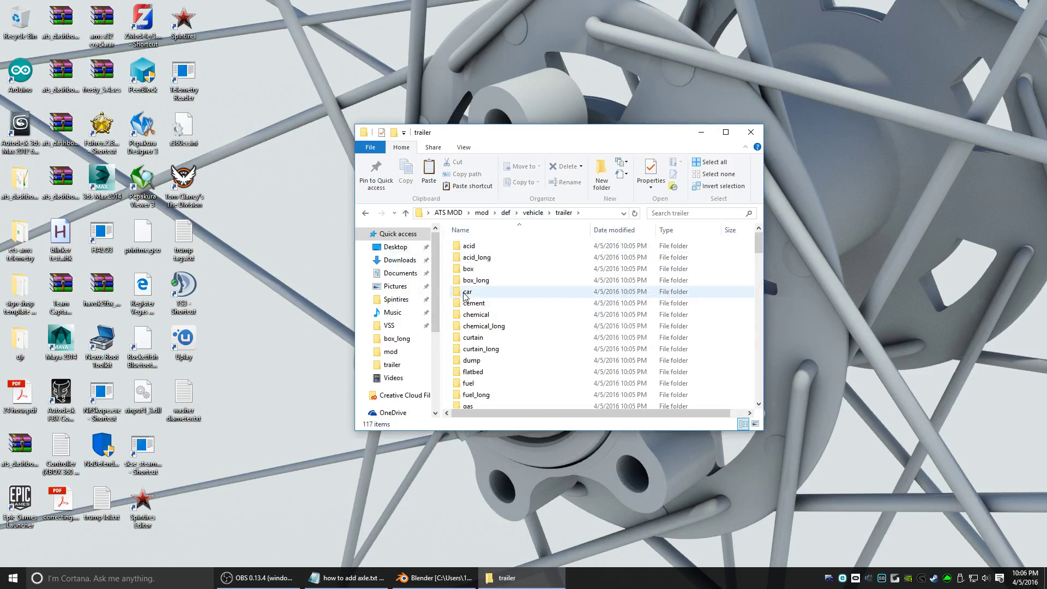
key(ctrl+a)
ctrl+click(469, 268)
scroll(477, 305, down, 6)
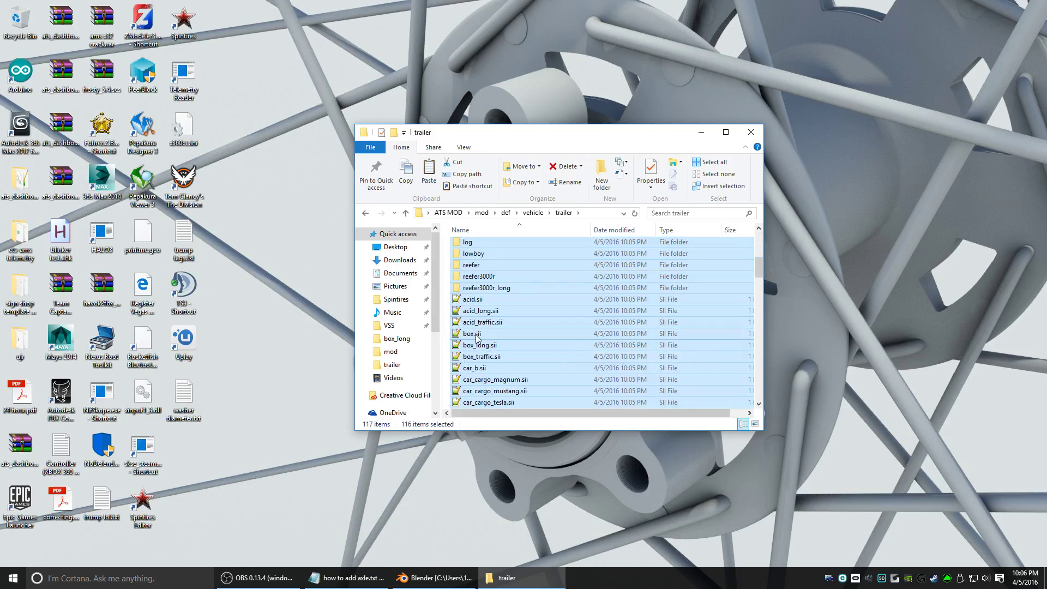
scroll(505, 339, up, 6)
scroll(662, 316, down, 5)
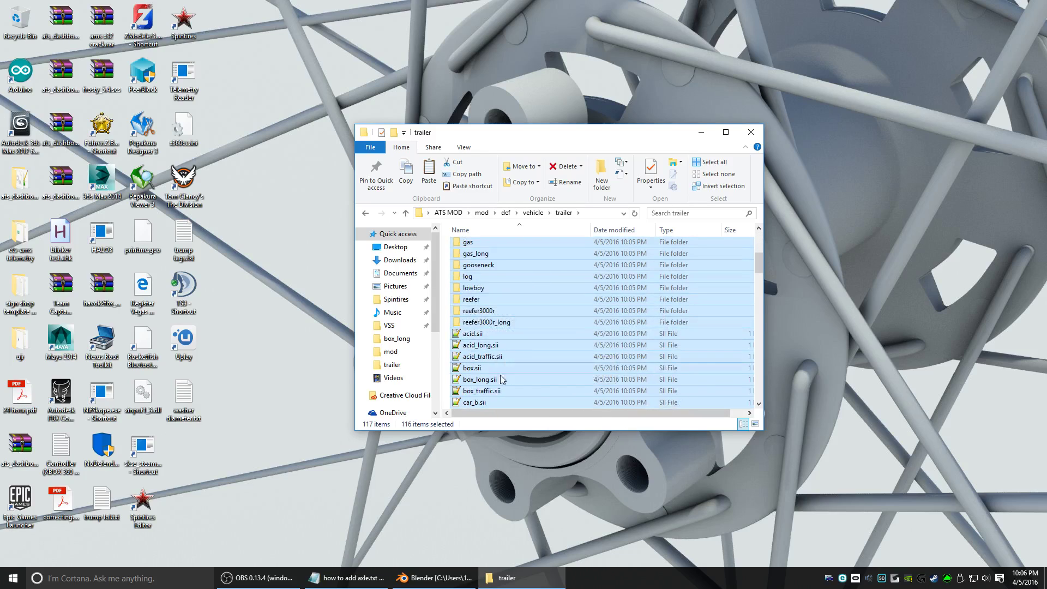
ctrl+click(740, 368)
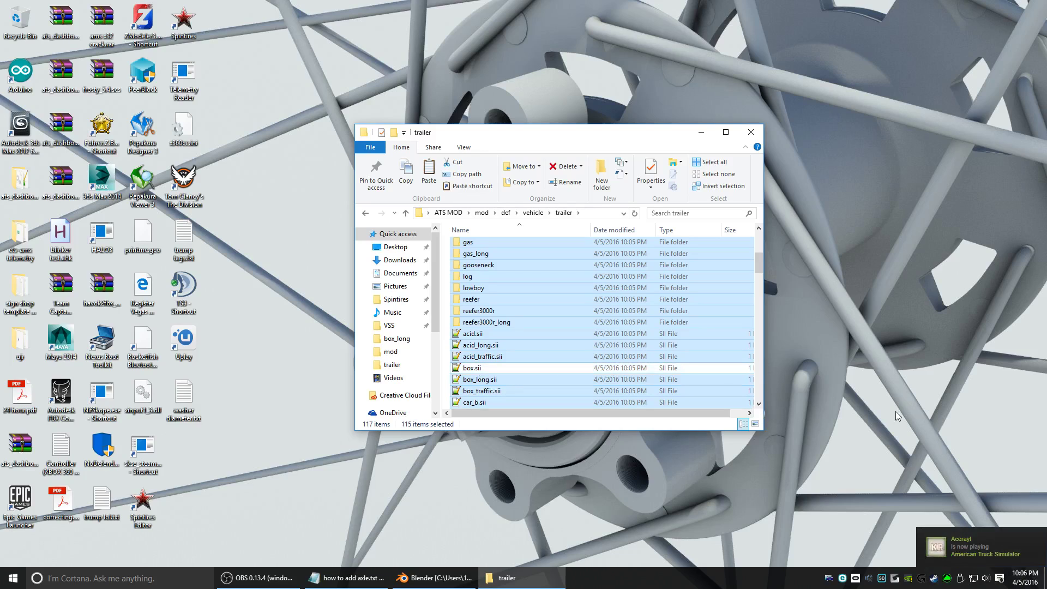
key(shift+Delete)
key(Return)
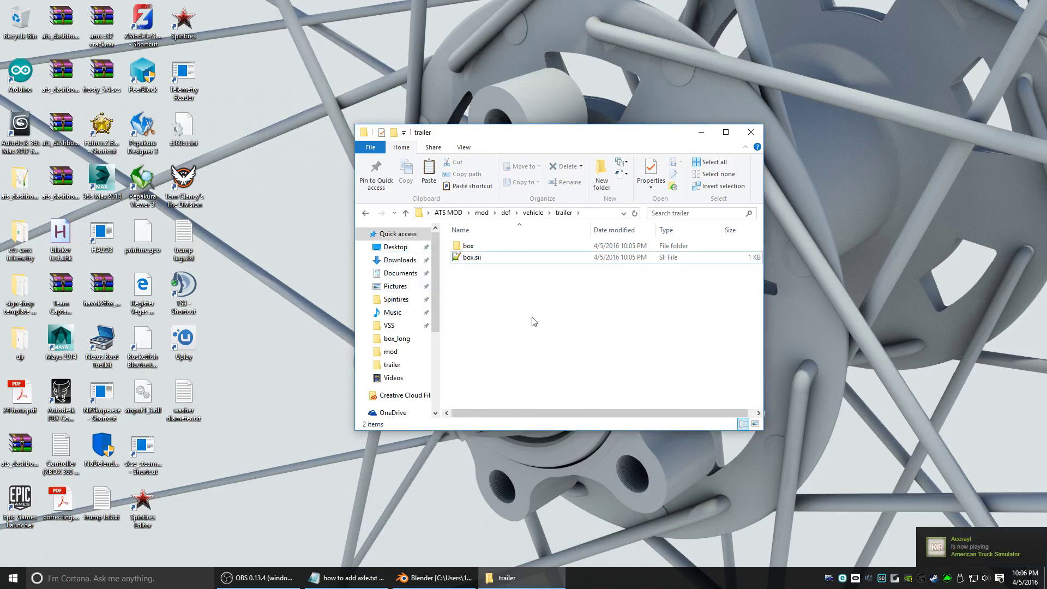
Check the trailer's box folder, then open box.sii in Notepad++ and highlight its tchassis and trwheel0 accessories lines in turn
double_click(472, 246)
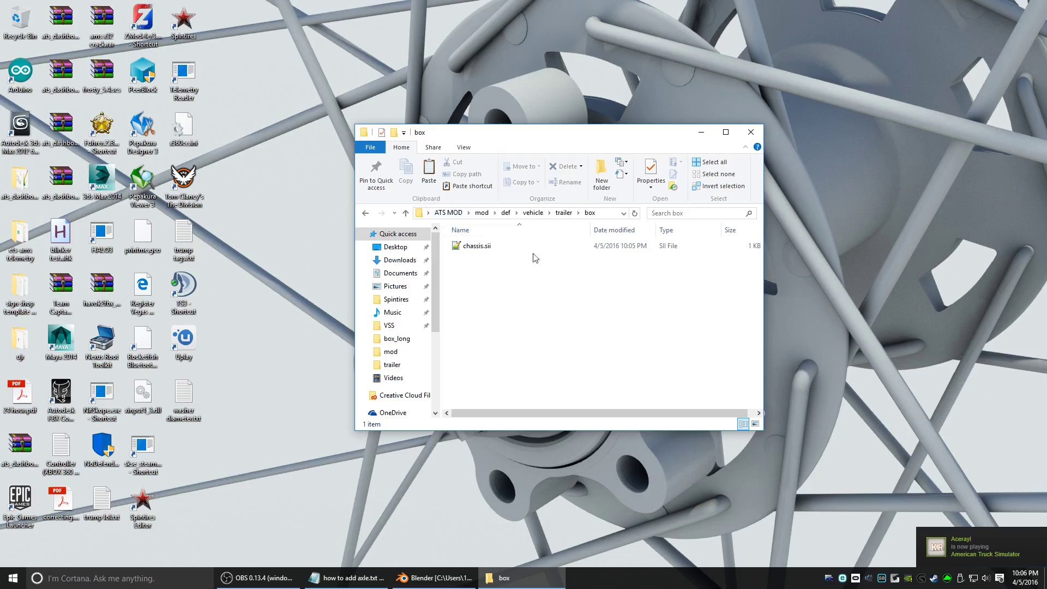
click(563, 213)
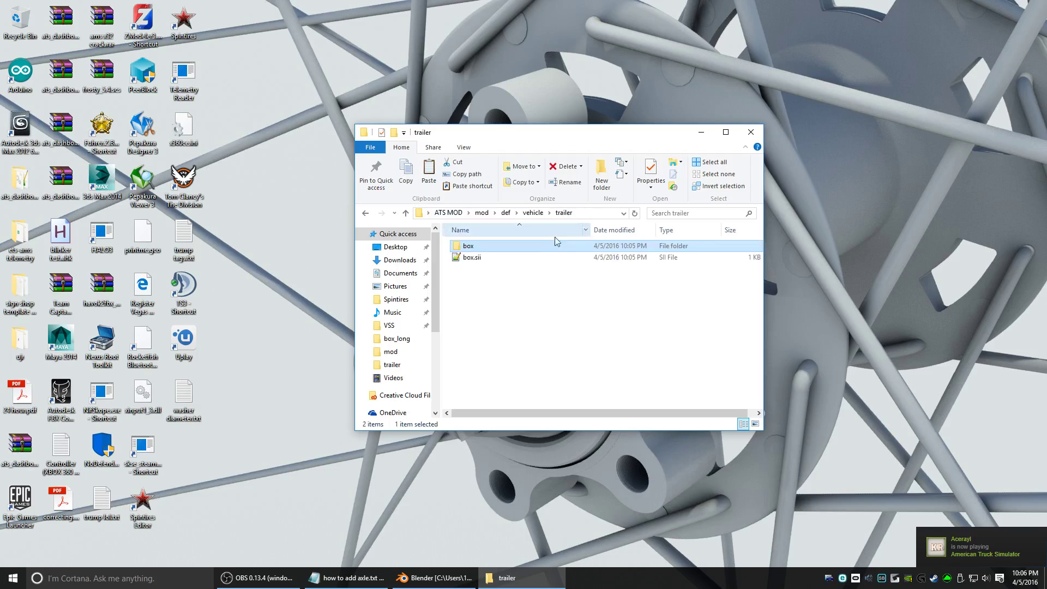
click(472, 257)
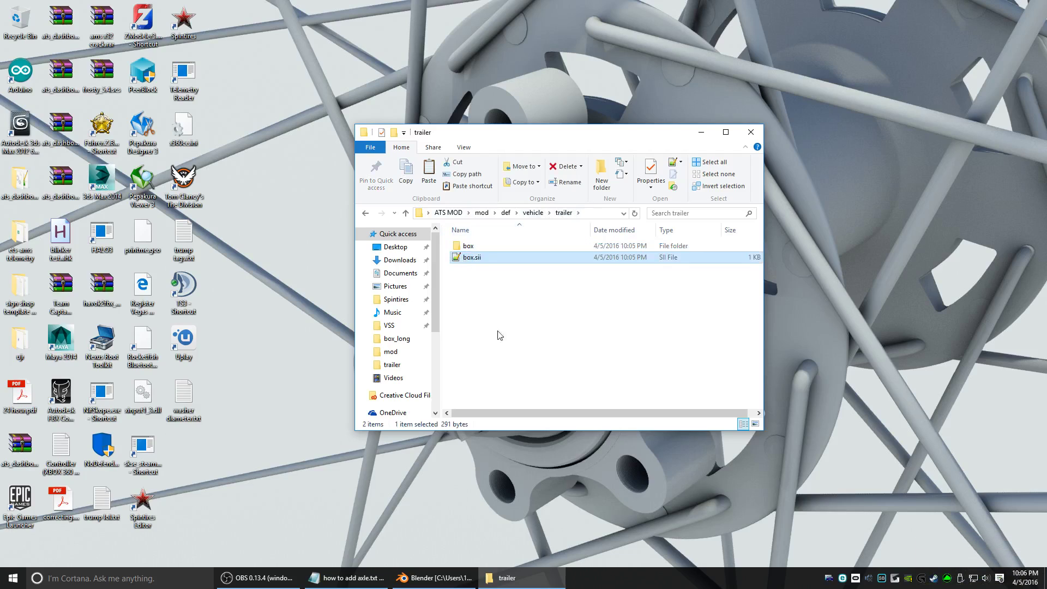
double_click(469, 261)
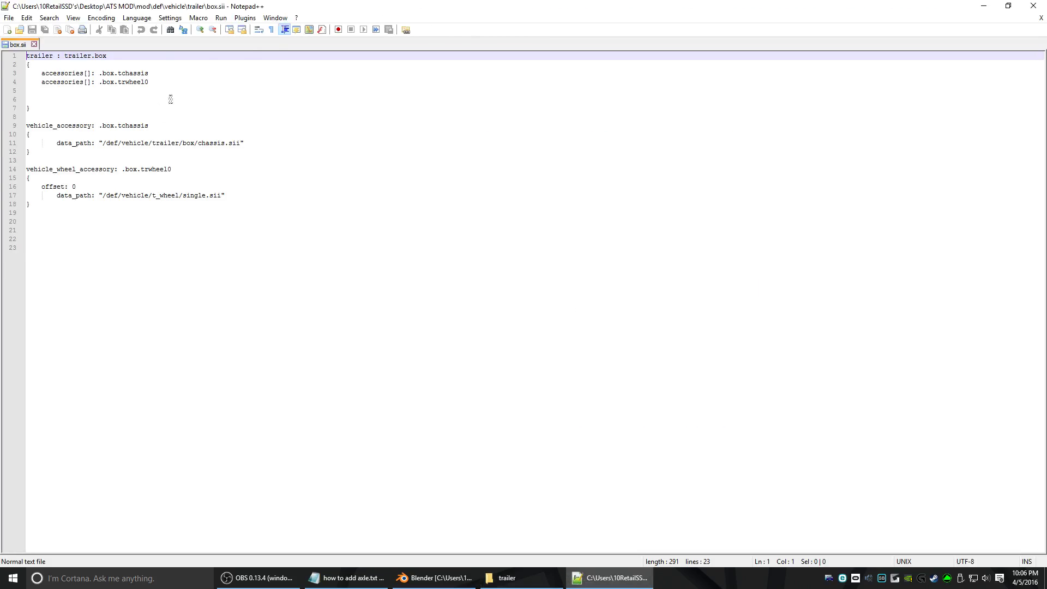
click(252, 151)
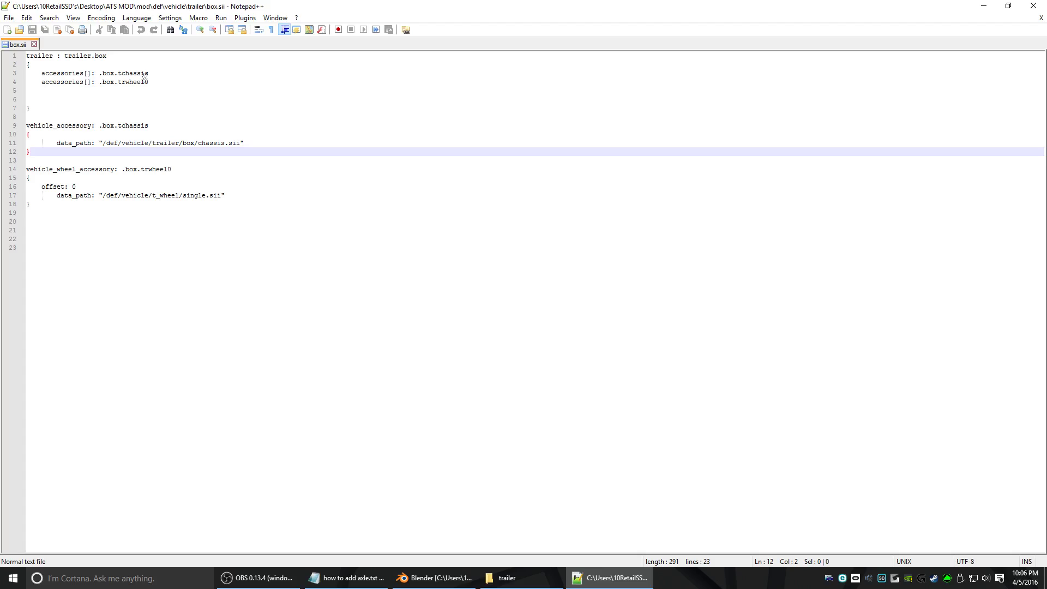
drag(155, 78, 21, 75)
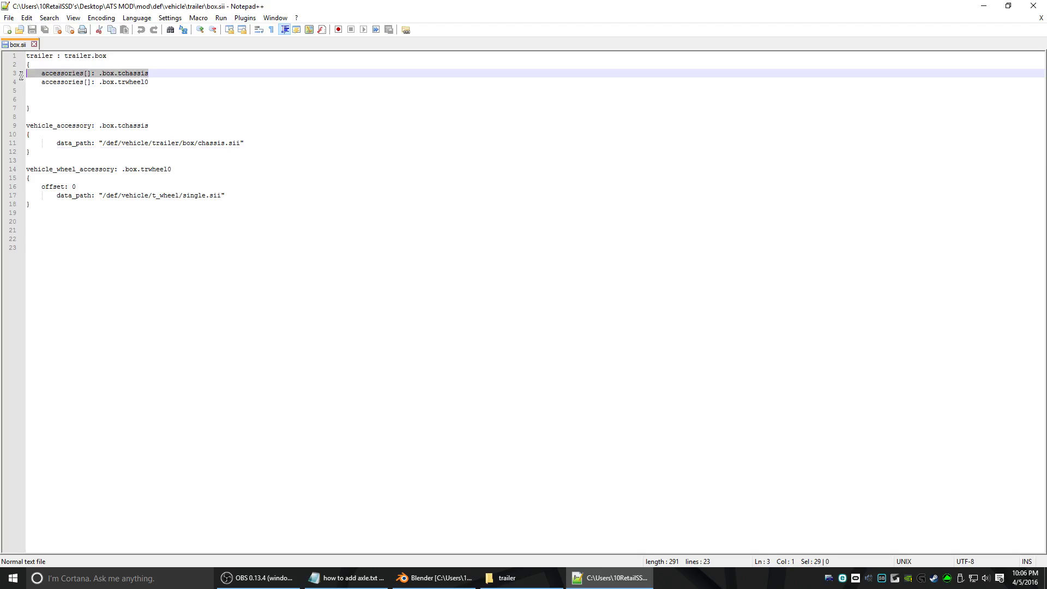
drag(162, 81, 18, 83)
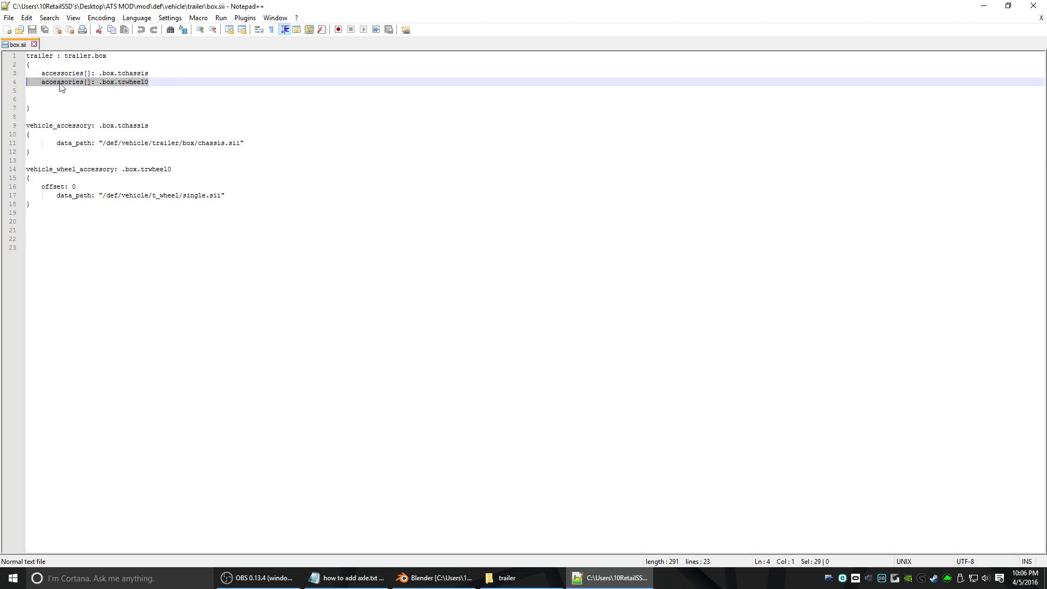
Duplicate the trwheel0 accessories line in box.sii directly below it and name the copy .box.trwheel1
click(160, 82)
drag(160, 82, 148, 73)
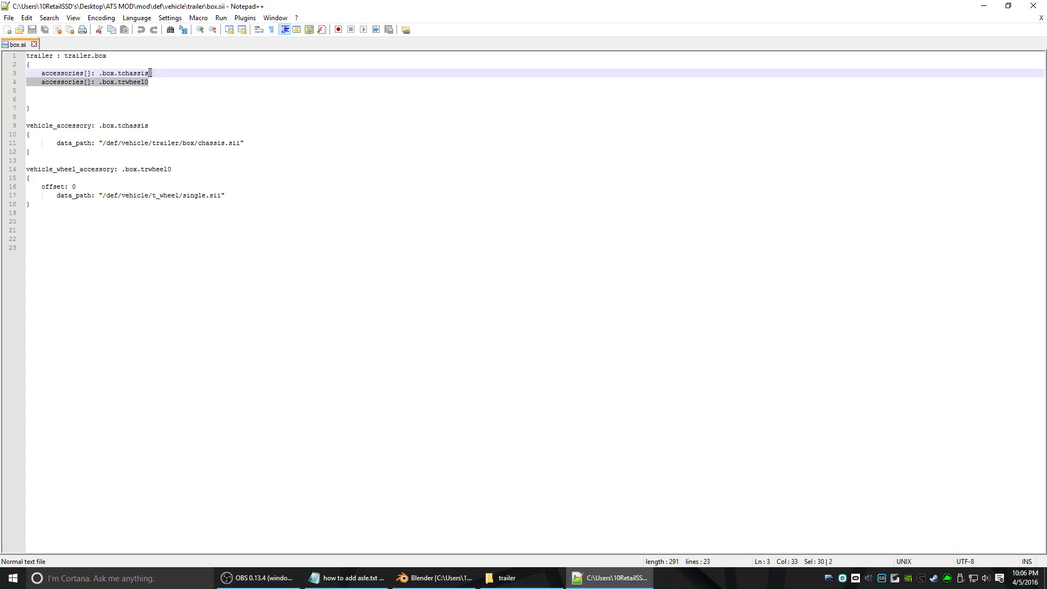
key(ctrl+c)
key(ctrl+v)
key(ctrl+v)
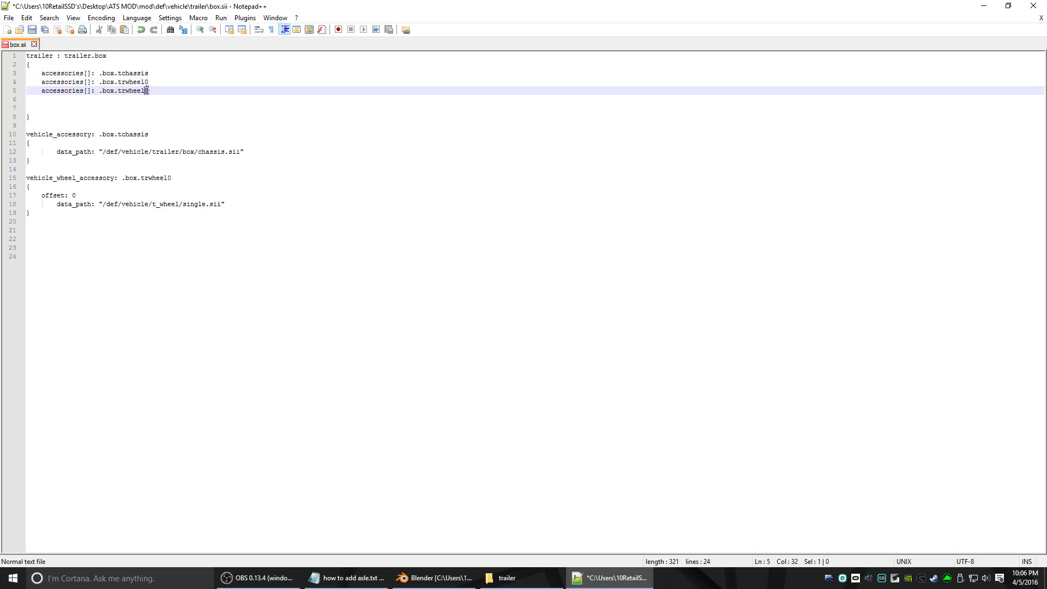
text(1)
Duplicate the trwheel0 vehicle_wheel_accessory block below the original and name the copy .box.trwheel1
drag(37, 216, 28, 178)
key(Right)
key(Return)
key(ctrl+v)
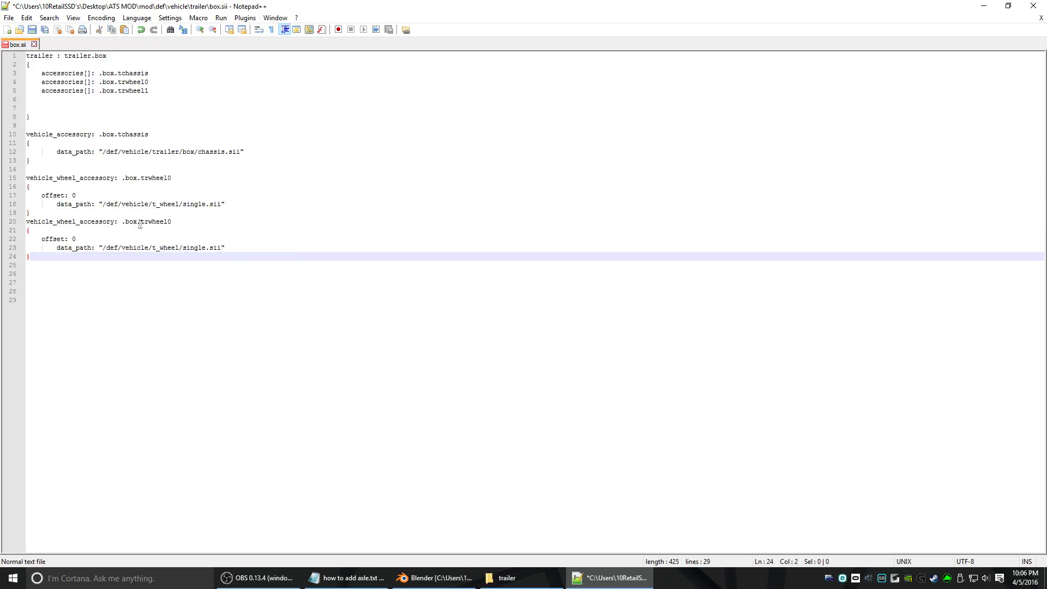
drag(172, 222, 169, 222)
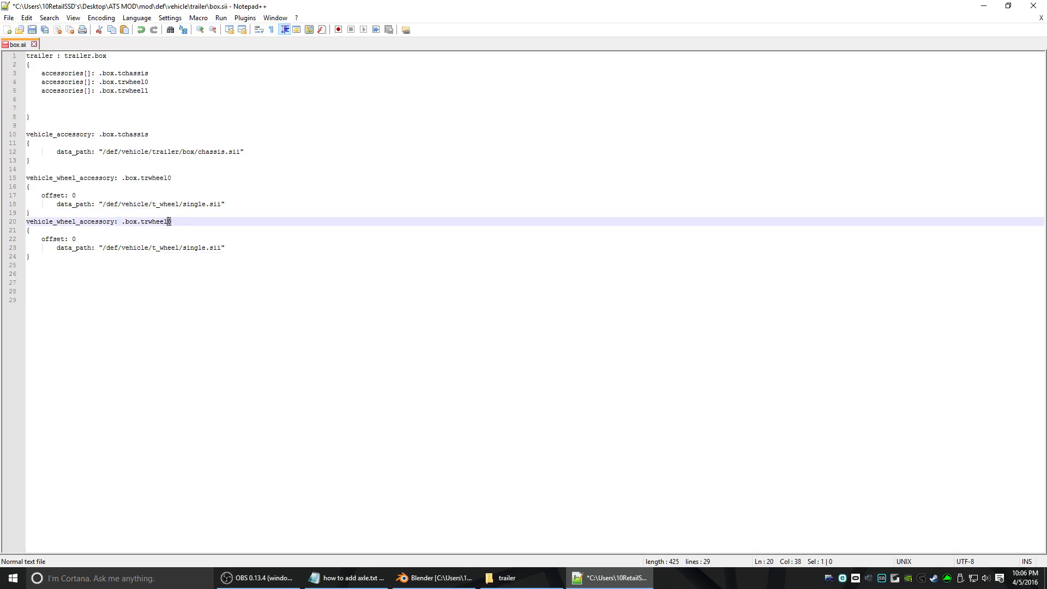
text(1)
Set the trwheel1 block's offset to 2 and compare it with the trwheel0 block's offset
click(275, 248)
click(80, 238)
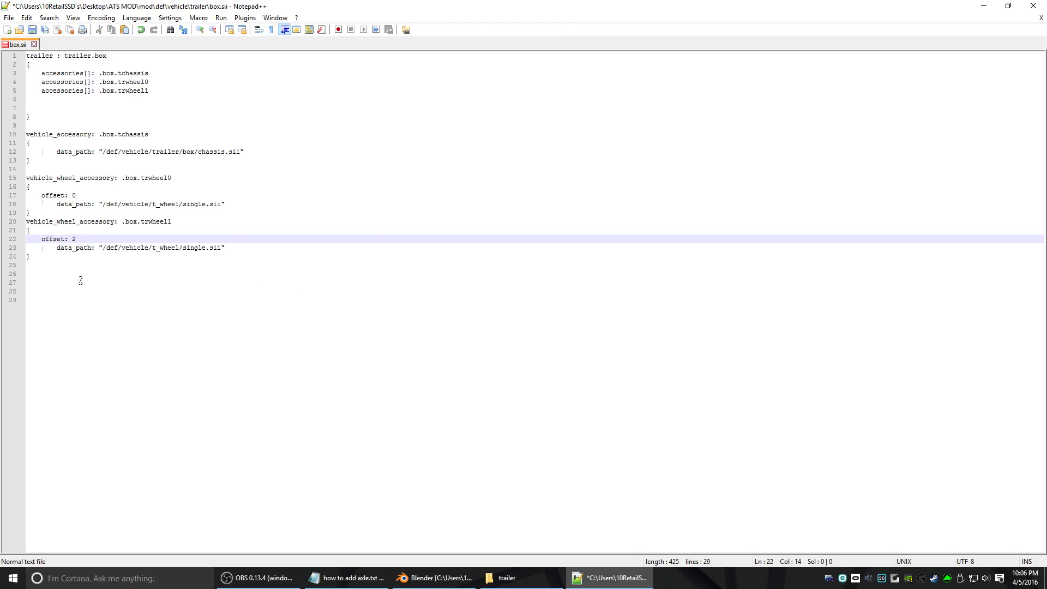
click(77, 195)
click(80, 239)
click(82, 195)
click(89, 238)
Duplicate the trwheel1 accessories line below it and name the copy .box.trwheel2
drag(151, 93, 148, 83)
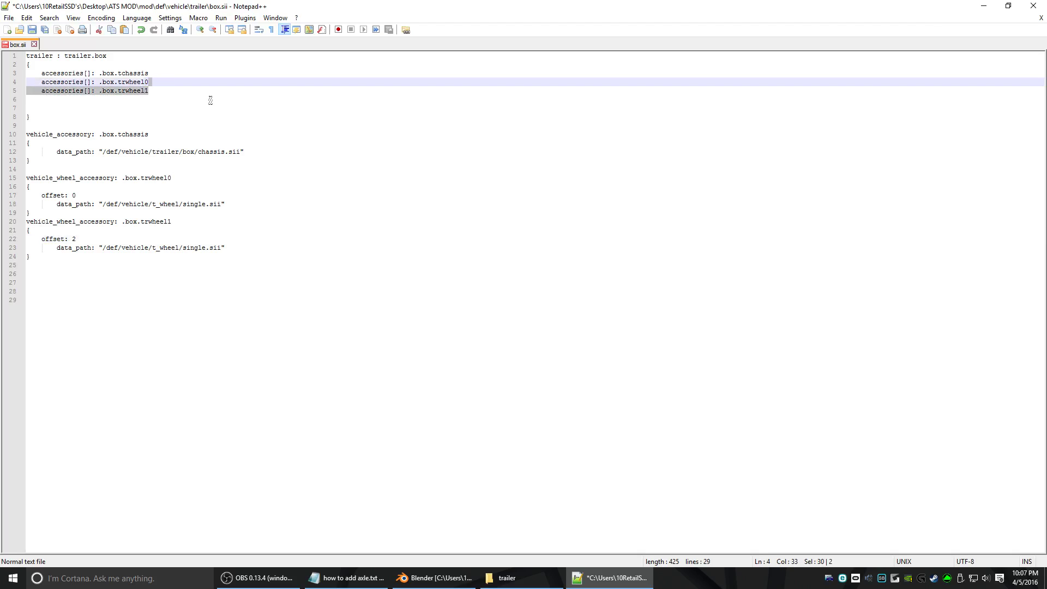
key(ctrl+c)
key(Right)
key(ctrl+v)
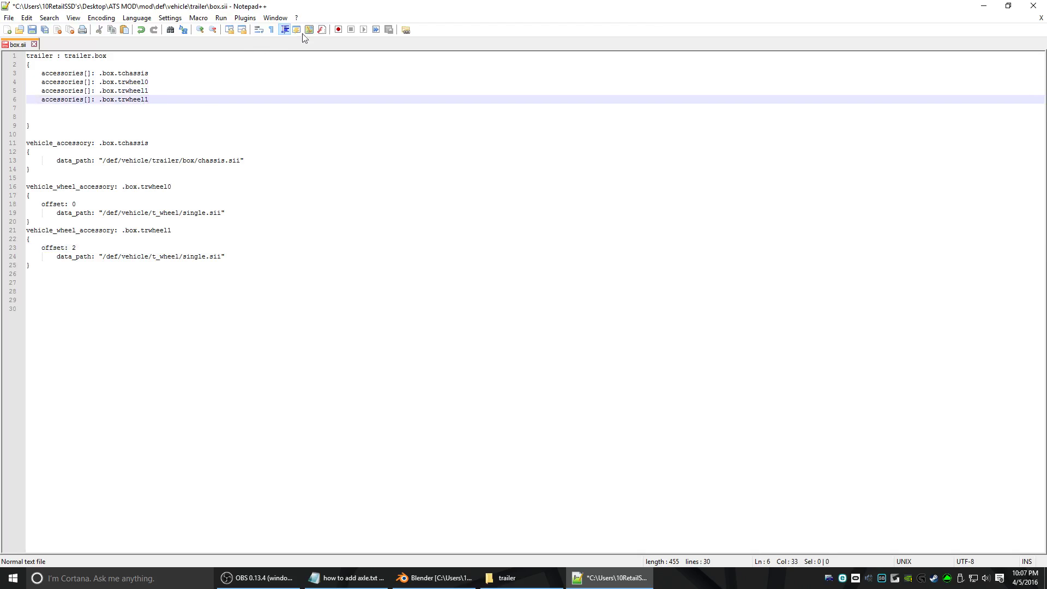
key(shift+Left)
text(2)
Duplicate the trwheel1 wheel accessory block at the end of the file and separate the trwheel0 and trwheel1 blocks with a blank line
drag(48, 270, 34, 222)
key(ctrl+c)
click(45, 264)
key(Return)
key(ctrl+v)
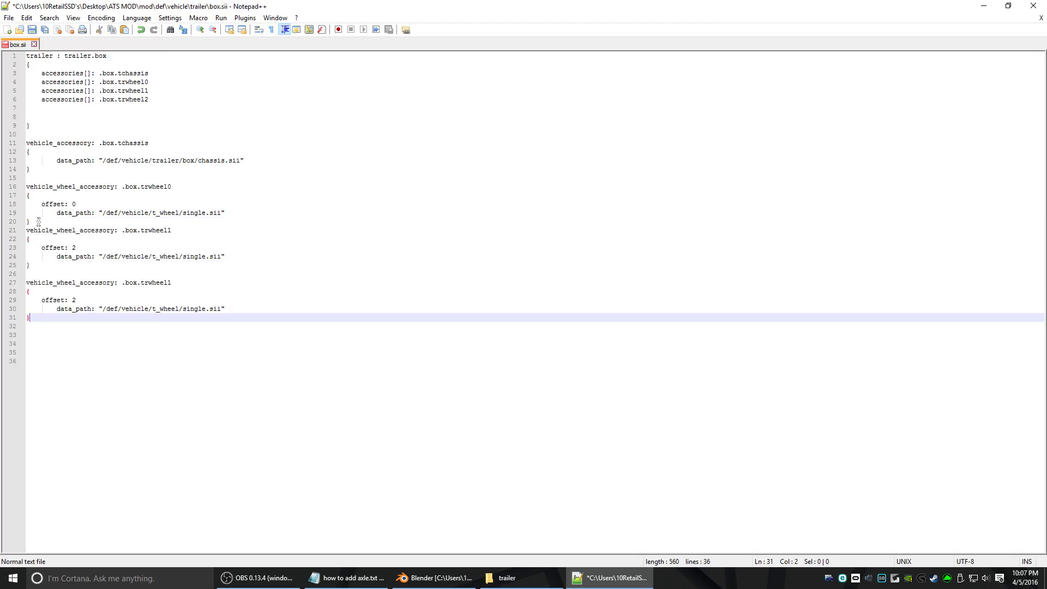
click(38, 221)
key(Return)
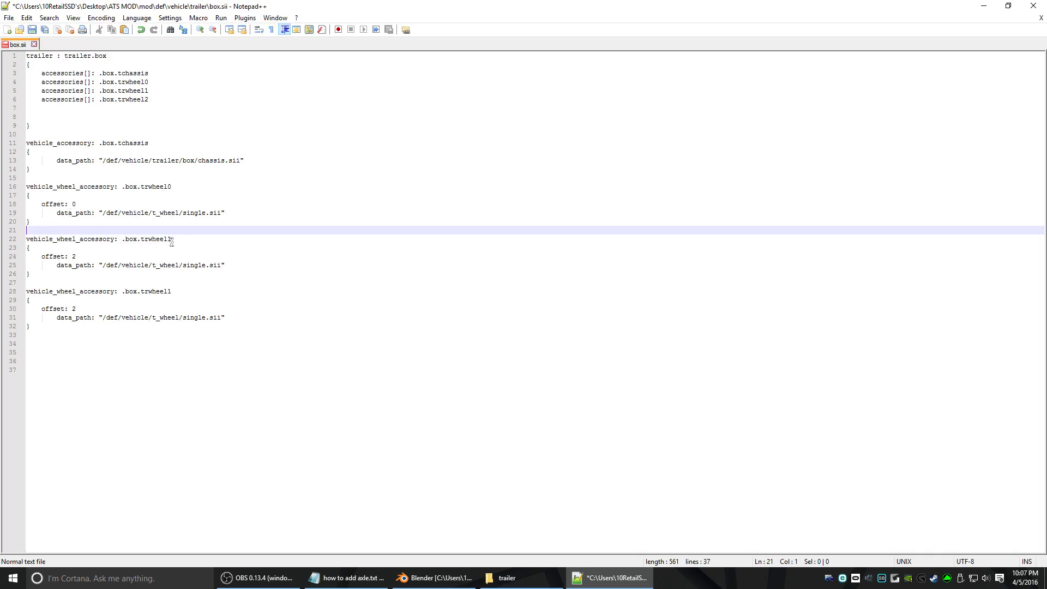
Name the last wheel accessory block .box.trwheel2, set its offset to 4 and save box.sii
click(176, 292)
key(BackSpace)
text(2)
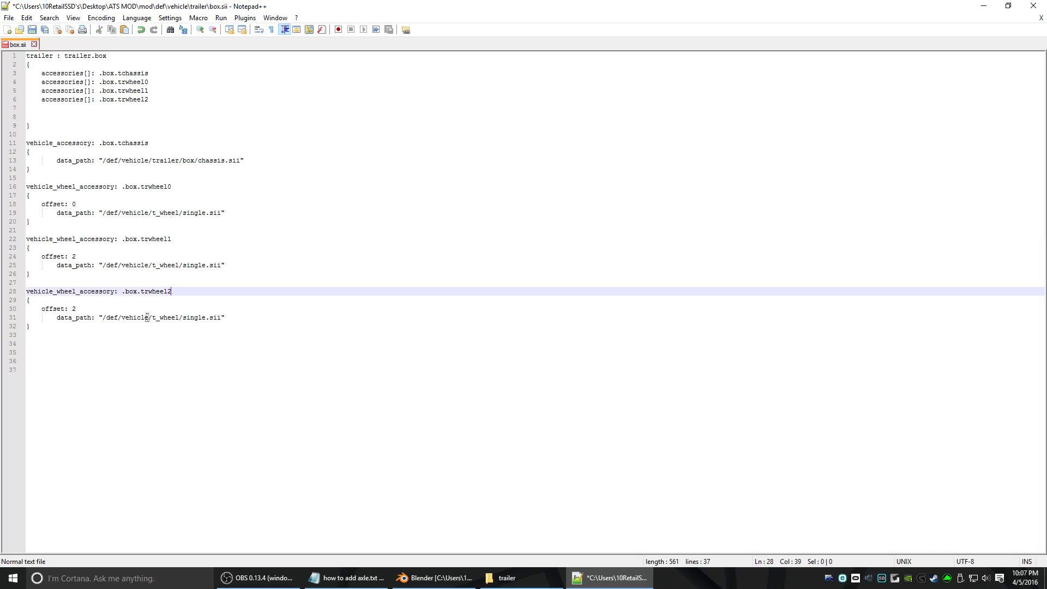
double_click(75, 308)
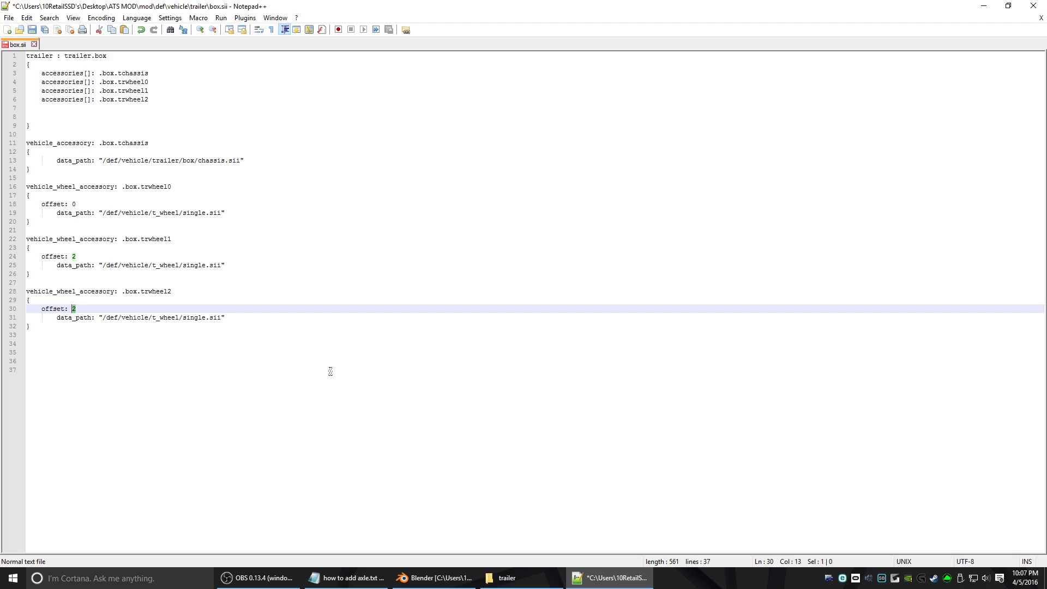
text(4)
click(269, 334)
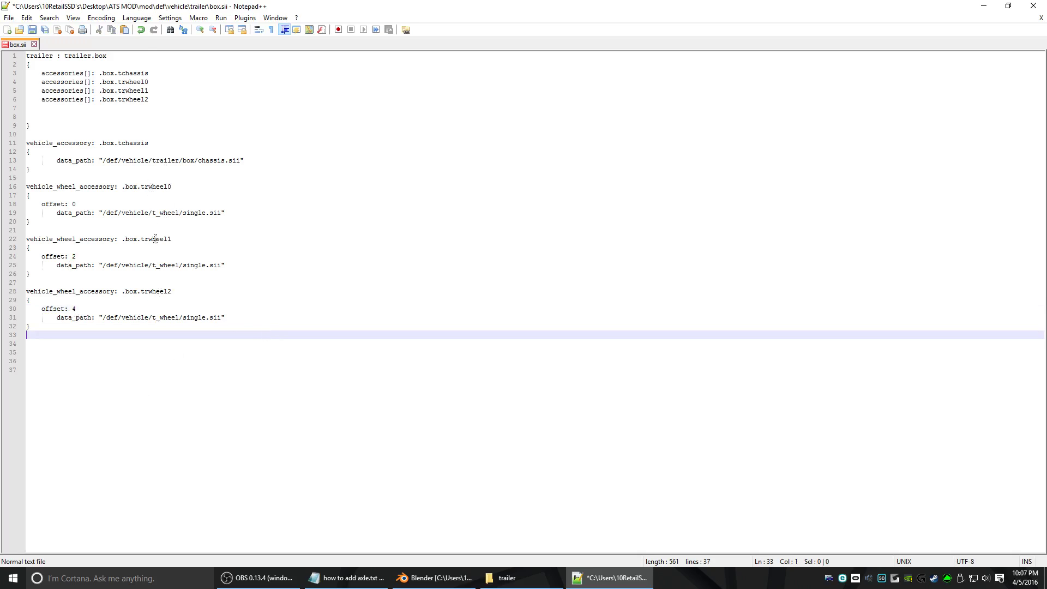
click(33, 30)
Open chassis.sii from the mod's def\vehicle\trailer\box folder in Notepad++
click(502, 577)
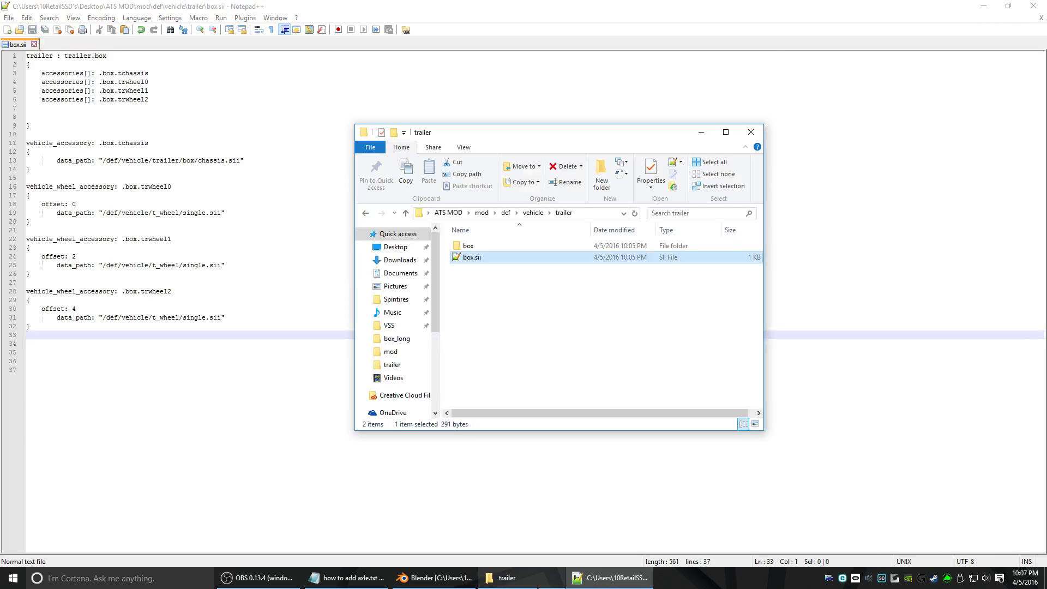
double_click(472, 247)
double_click(476, 246)
drag(376, 160, 375, 180)
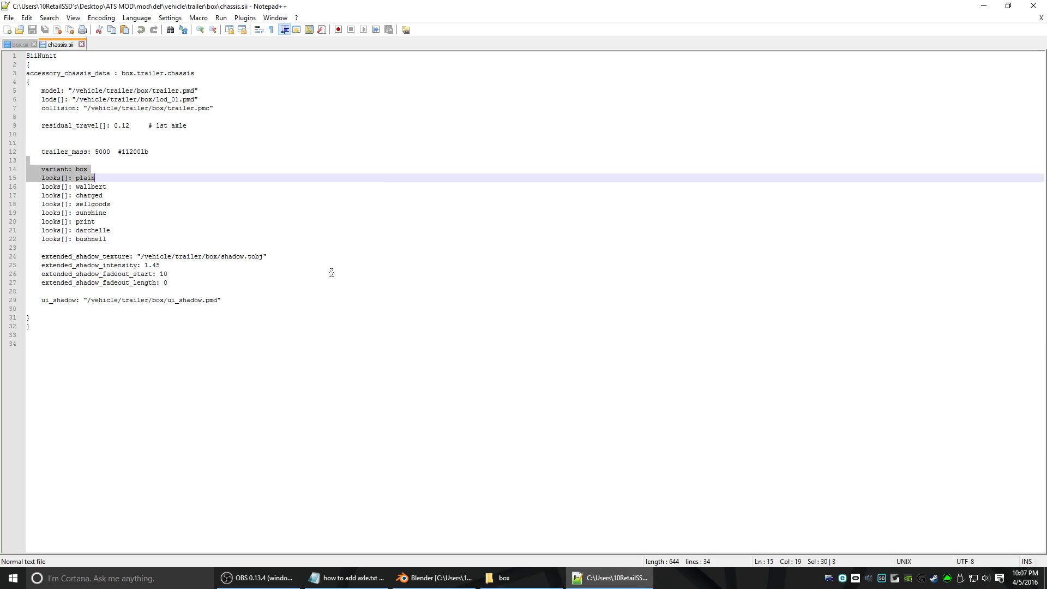
click(207, 91)
Copy the 1st axle residual_travel line in chassis.sii and paste it twice more, making three lines
drag(192, 127, 16, 117)
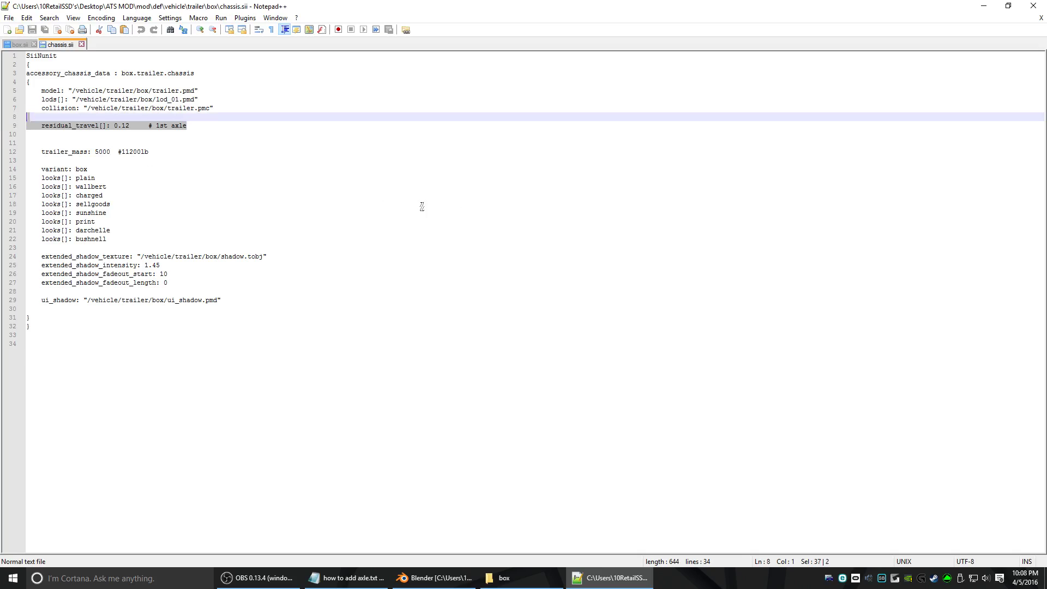
key(ctrl+v)
key(ctrl+v)
key(ctrl+v)
Relabel the comments of the two copied residual_travel lines as 2nd axle and 3rd axle
drag(156, 134, 159, 134)
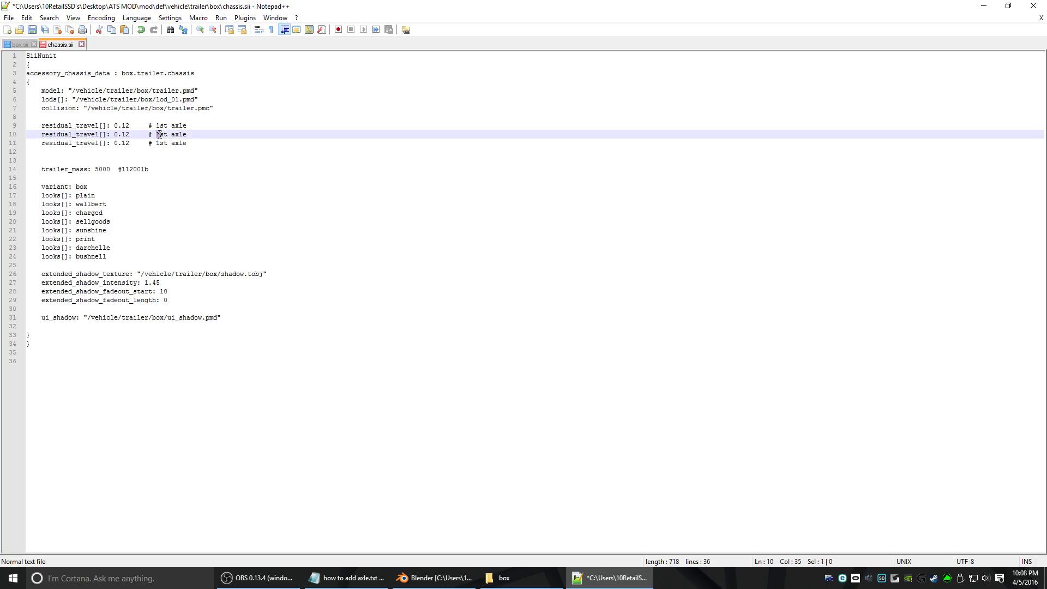
text(2)
click(222, 136)
click(157, 143)
drag(157, 143, 163, 142)
text(3rd)
drag(168, 135, 164, 134)
click(179, 134)
drag(168, 135, 161, 136)
text(nd)
click(249, 169)
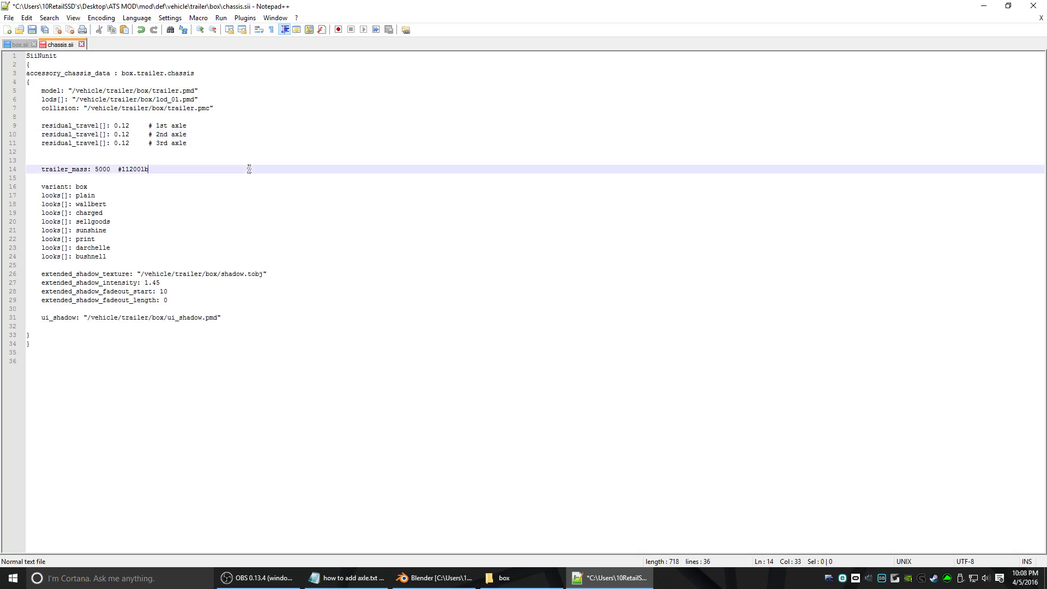
Check the three residual_travel lines, then save and close chassis.sii
click(125, 143)
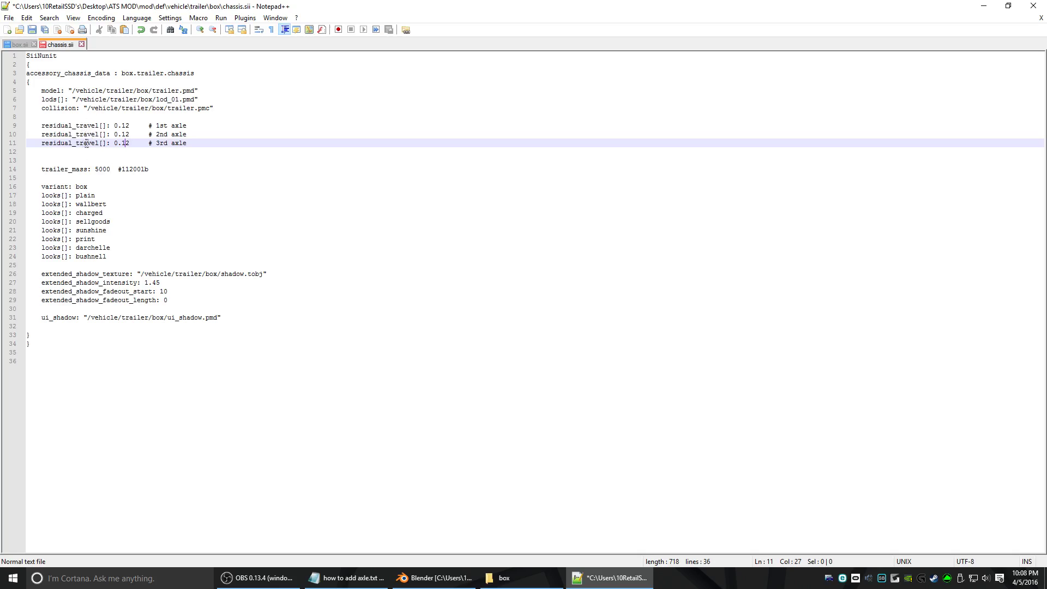
click(178, 151)
key(ctrl+s)
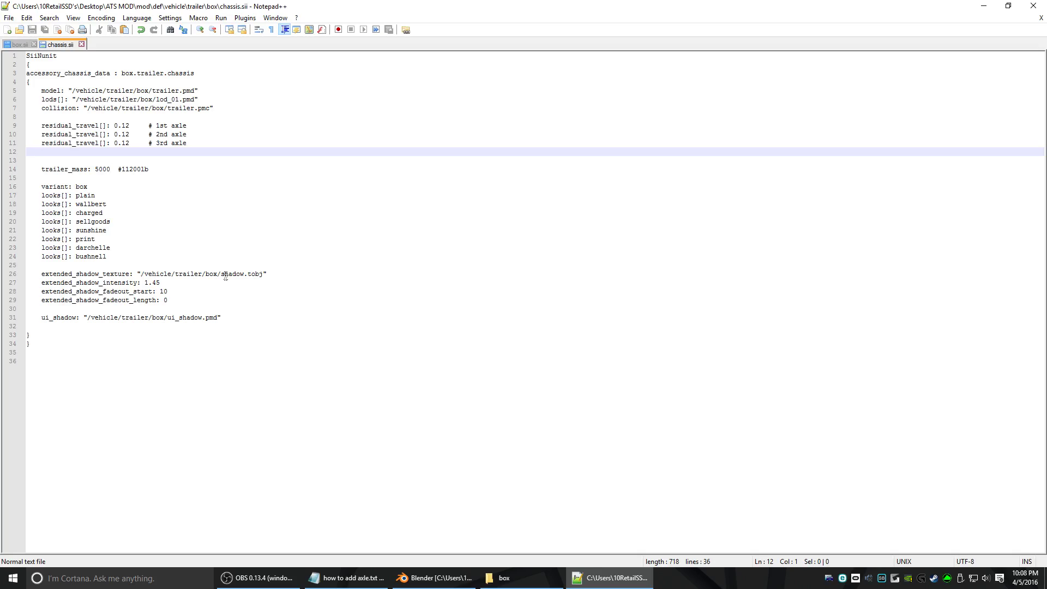
click(81, 45)
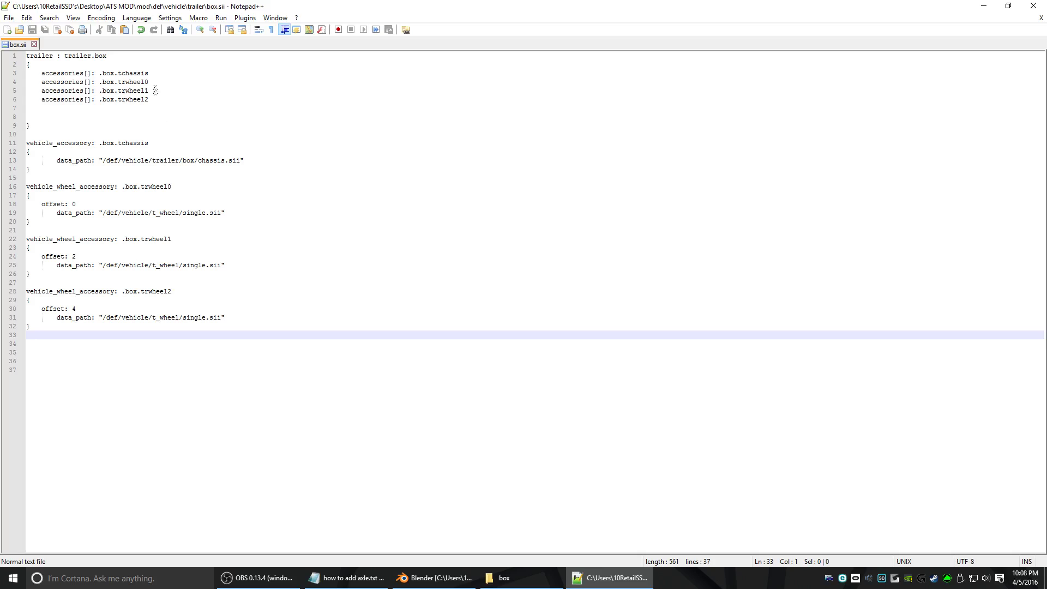
Recheck the three trwheel accessories lines in box.sii, then close Notepad++ and go back to the mod folder
drag(154, 98, 24, 82)
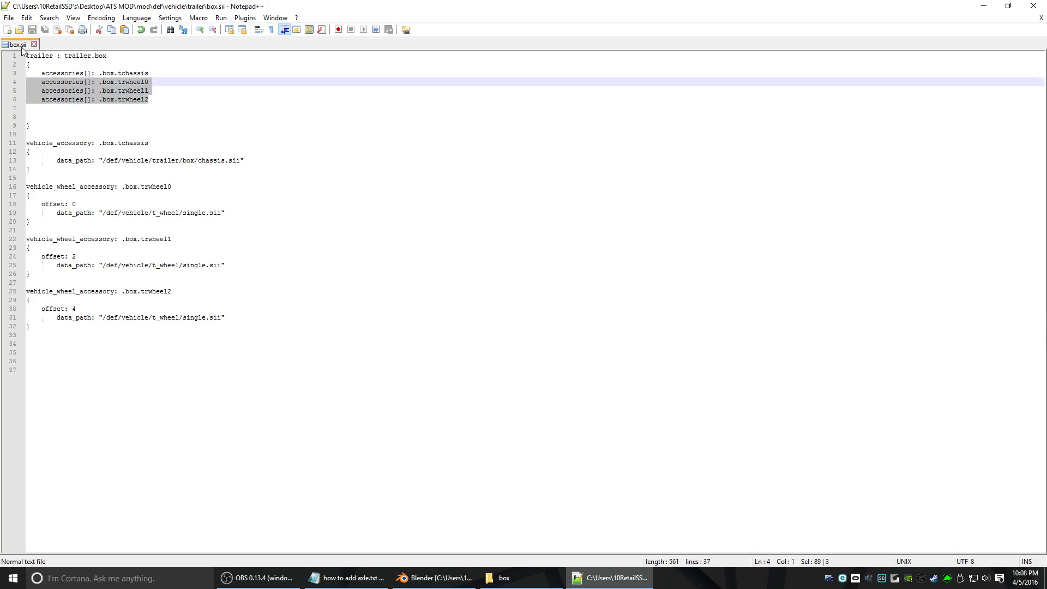
click(193, 291)
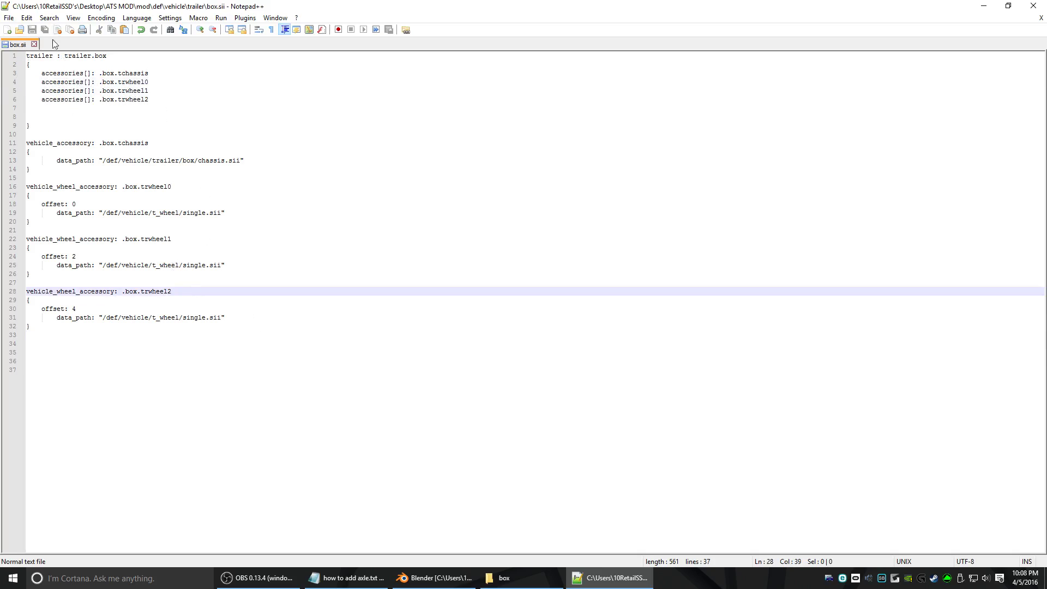
click(1042, 6)
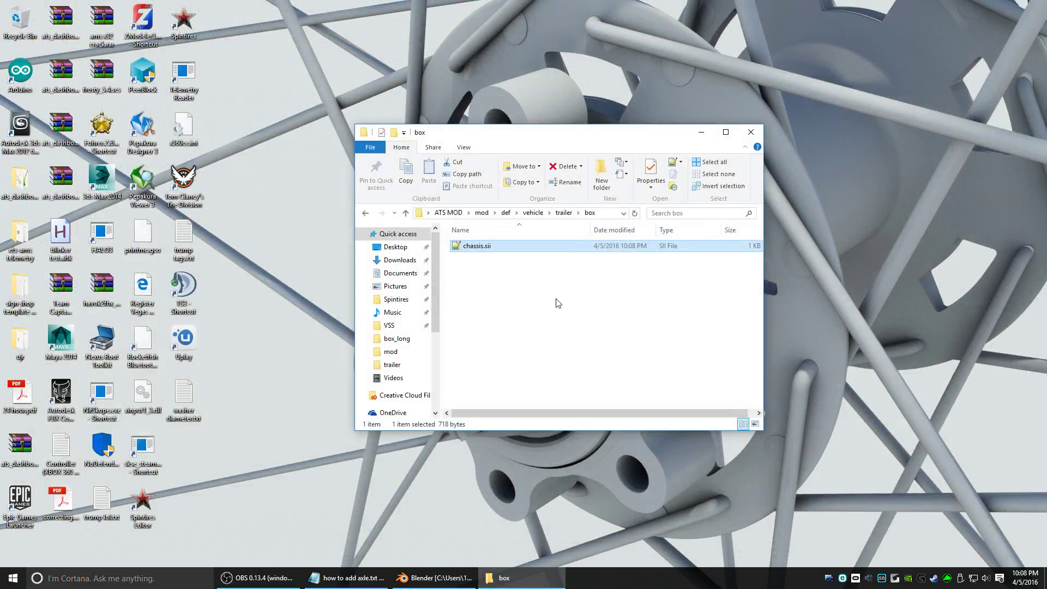
click(482, 213)
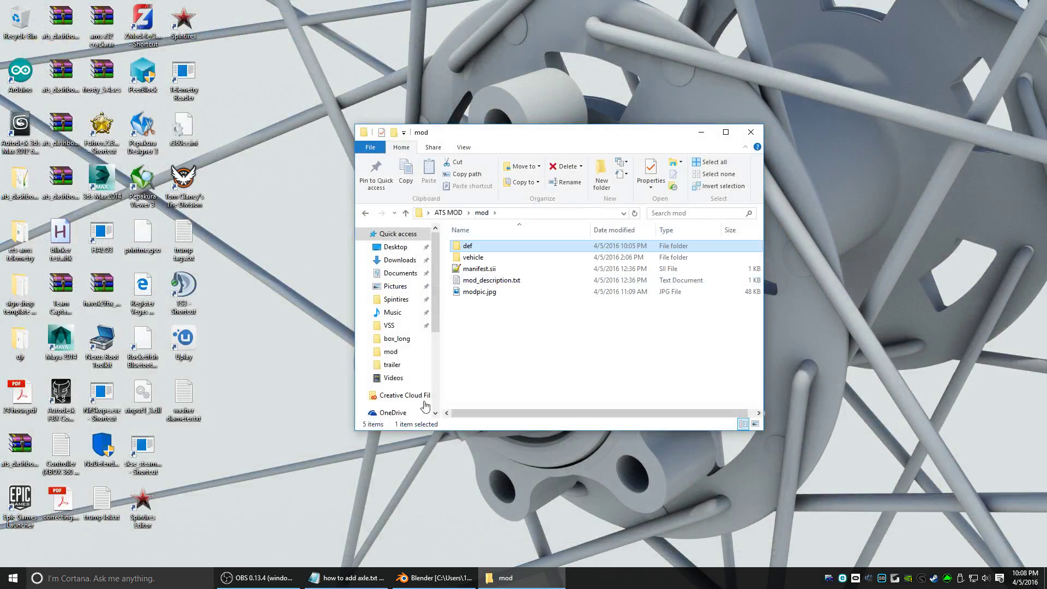
Switch to Blender and expand the trailer, collisions and VIS hierarchies down to the WHEEL_R locators
click(435, 578)
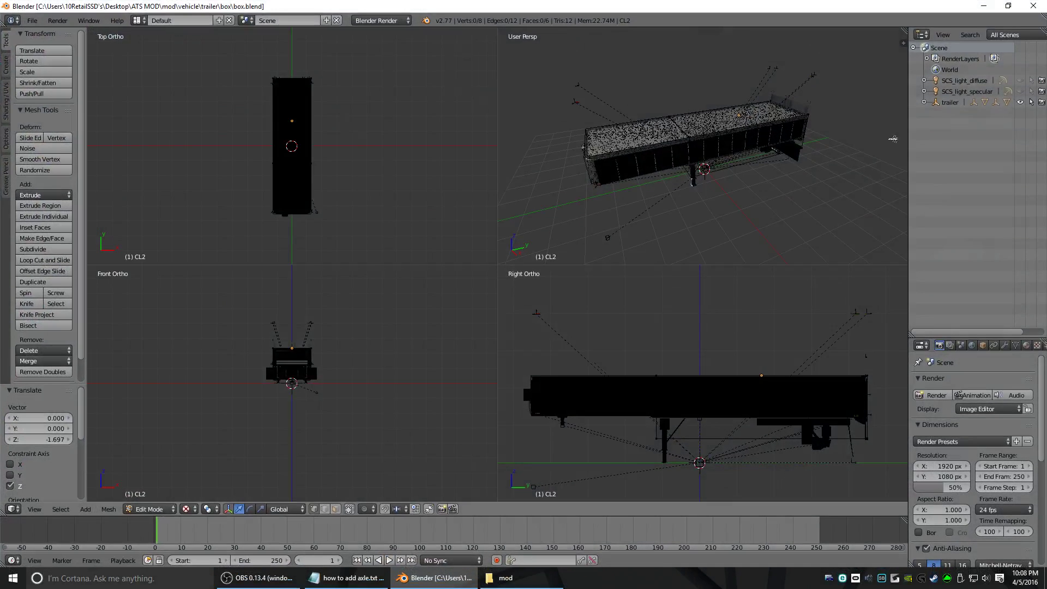
click(924, 103)
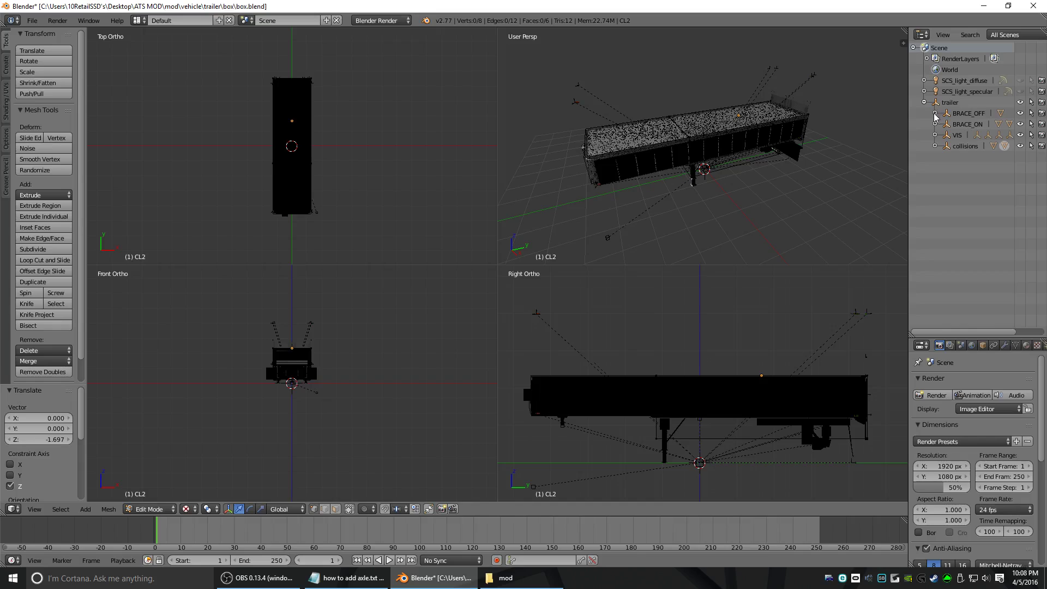
click(934, 146)
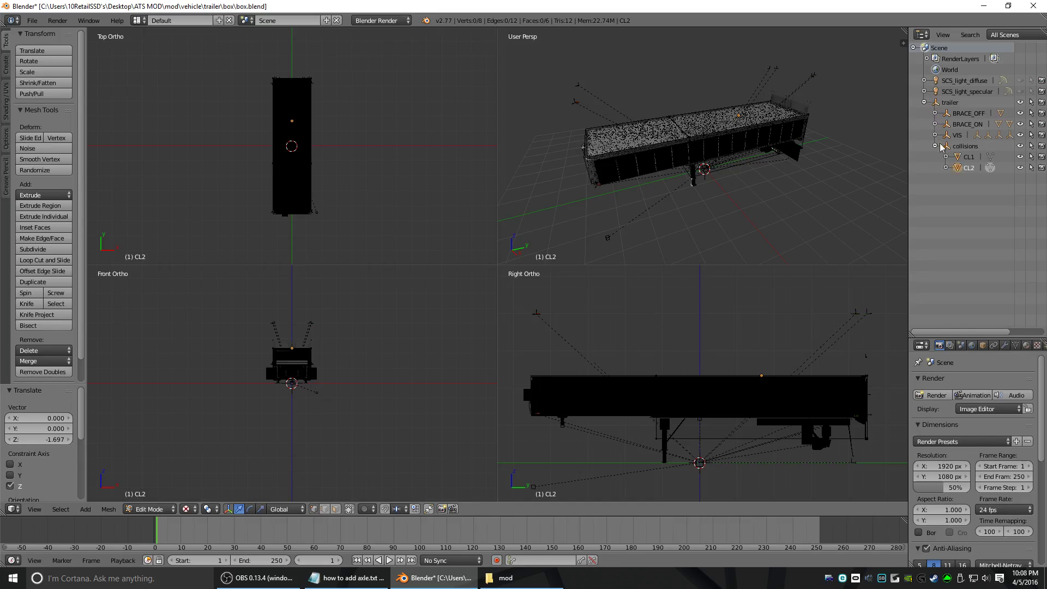
click(935, 135)
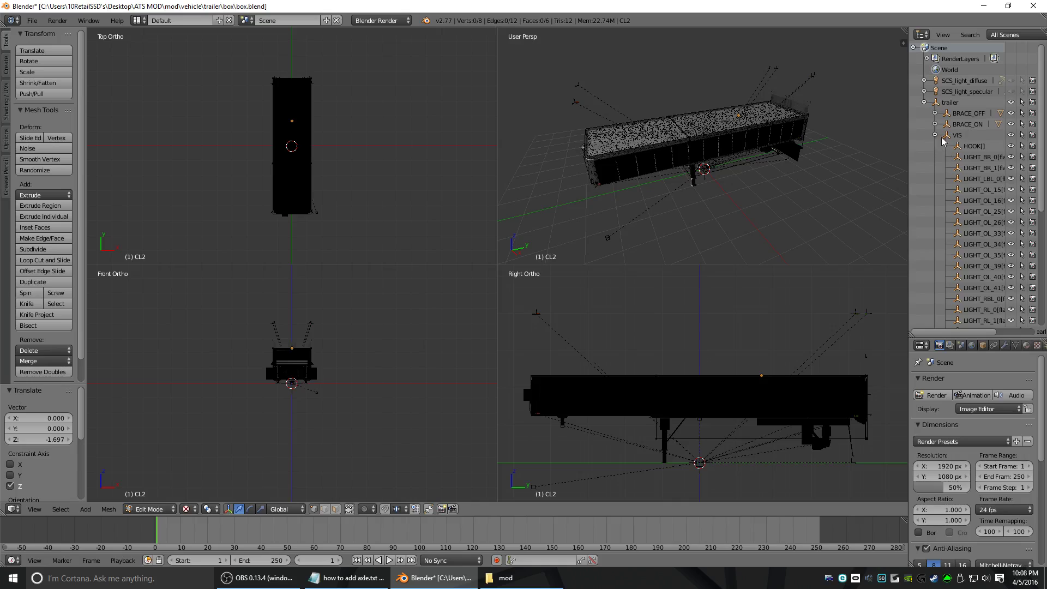
scroll(993, 237, down, 8)
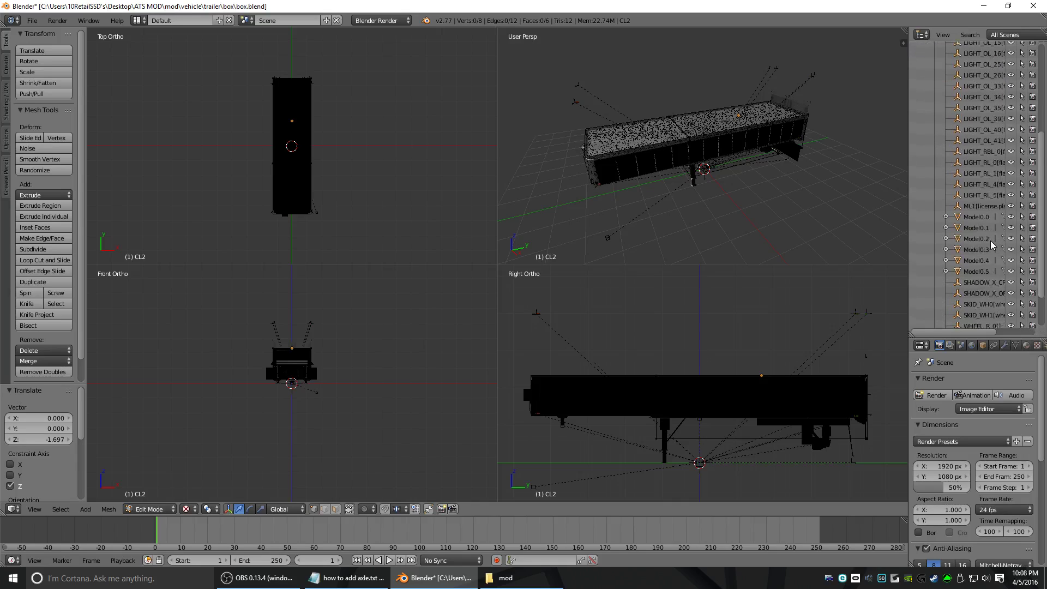
scroll(989, 240, down, 1)
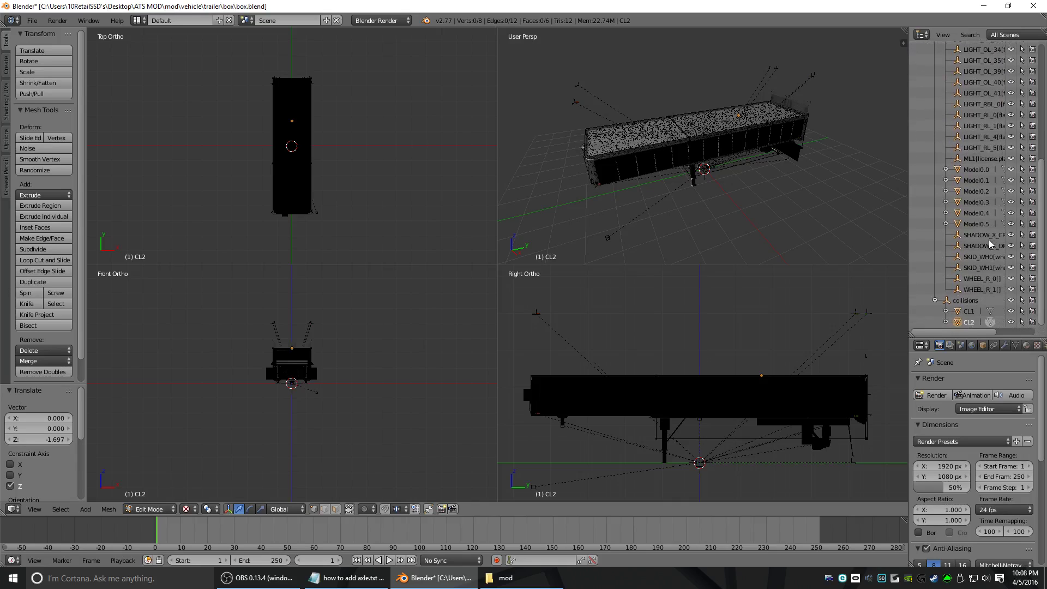
Select the WHEEL_R_0[] and WHEEL_R_1[] locators in turn to examine their positions under the trailer's rear, then select both together
click(982, 290)
click(992, 280)
click(984, 290)
scroll(752, 208, up, 8)
middle_drag(711, 189, 817, 116)
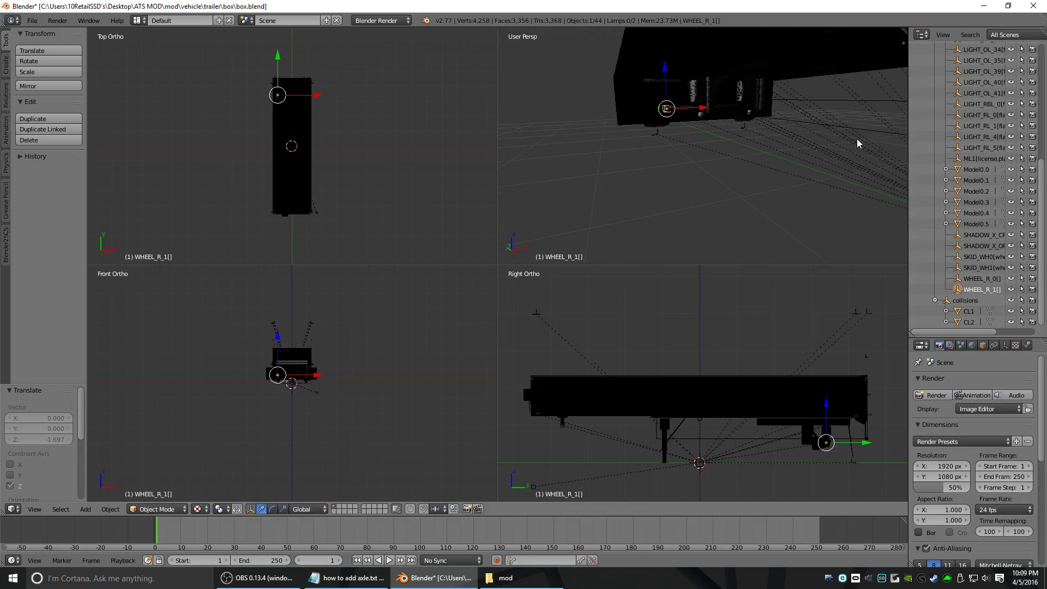
click(993, 278)
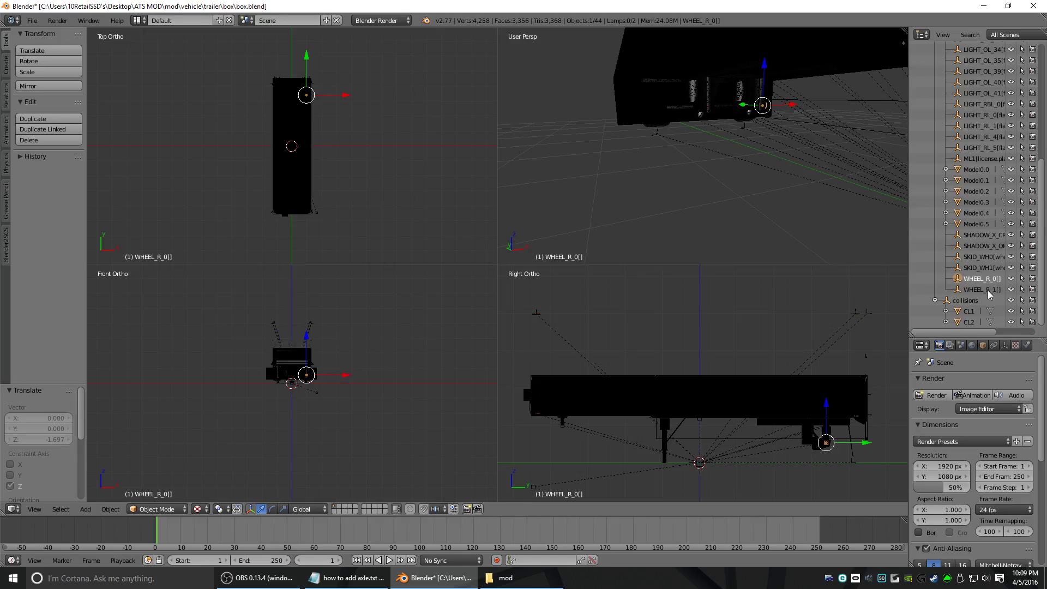
click(989, 290)
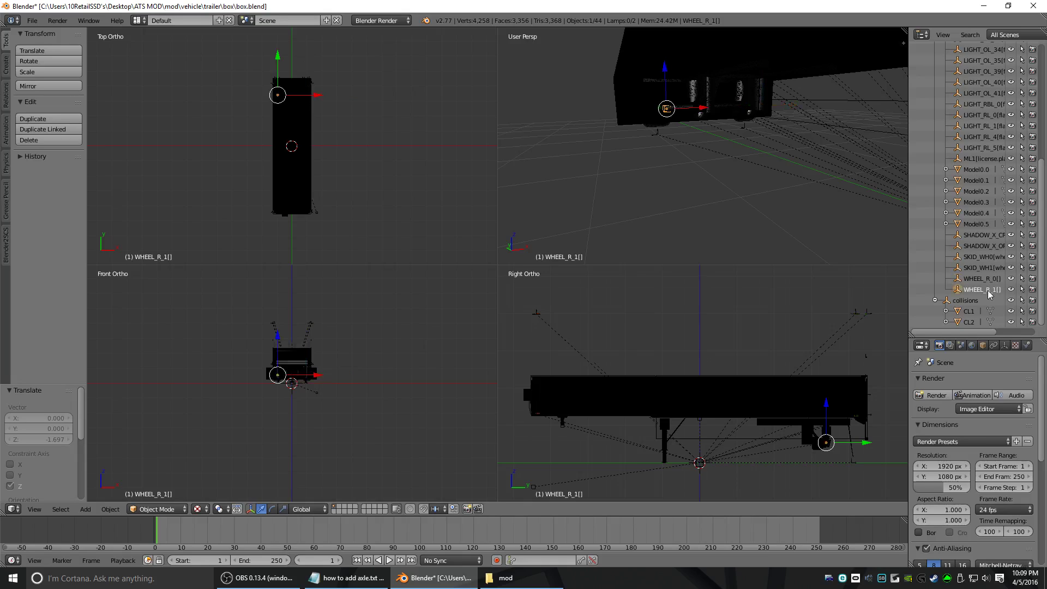
click(958, 279)
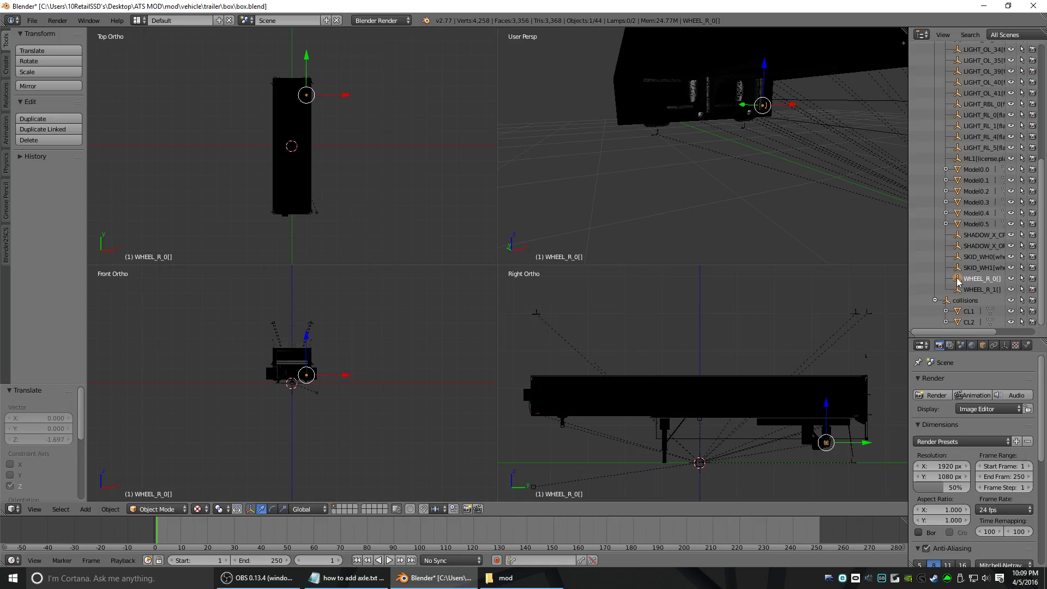
ctrl+click(959, 291)
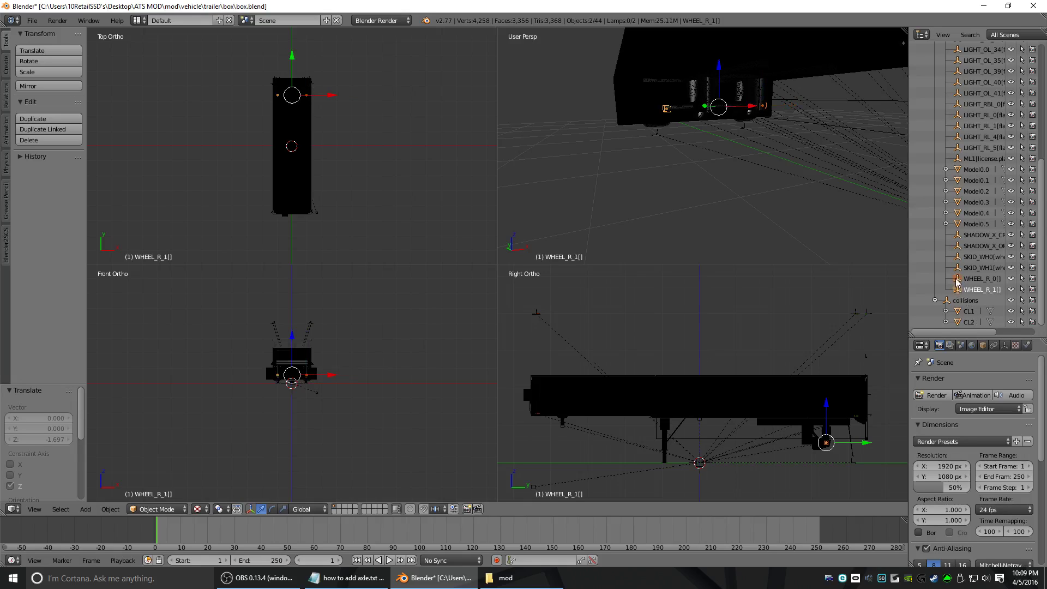
Duplicate the WHEEL_R_0[] and WHEEL_R_1[] locators together, leaving the copies at the original position
click(110, 509)
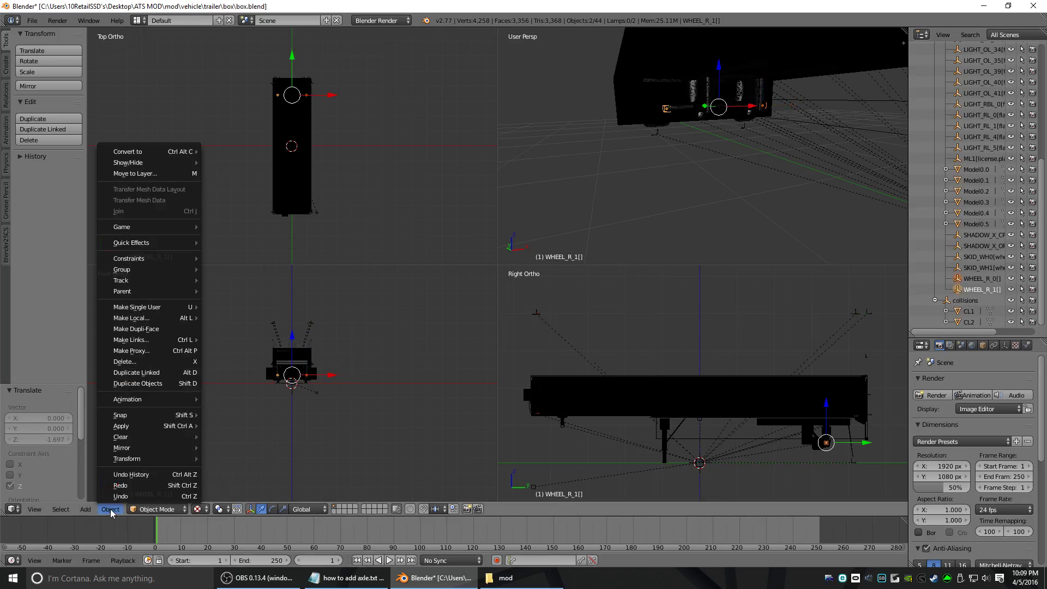
click(161, 383)
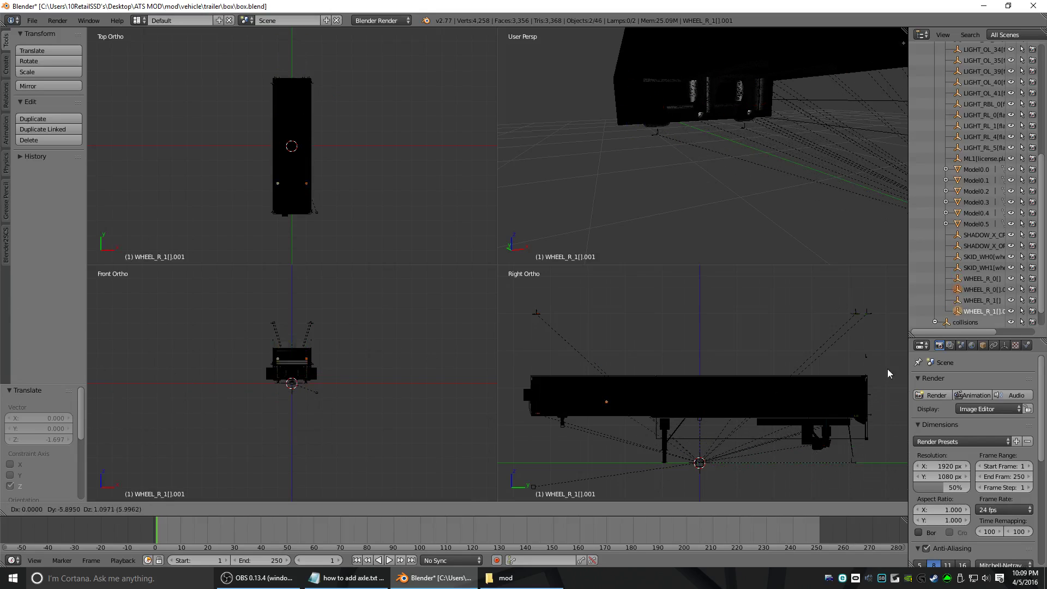
right_click(51, 290)
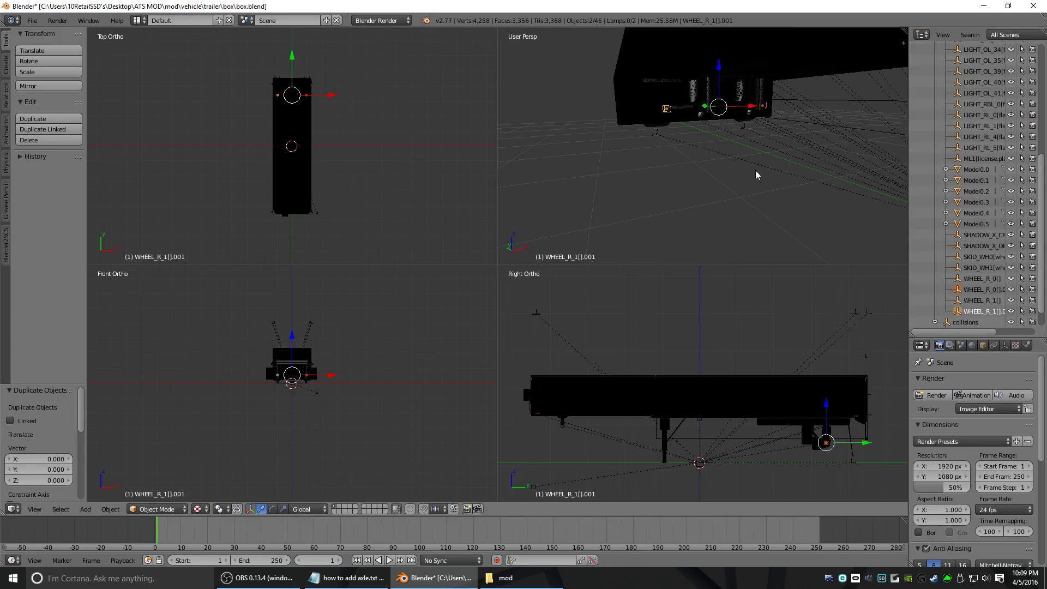
Move the two duplicated wheel locators toward the trailer's front, about -0.73 along Y and another -0.25 or so
shift+middle_drag(796, 444, 738, 420)
scroll(738, 420, up, 3)
shift+middle_drag(842, 432, 801, 377)
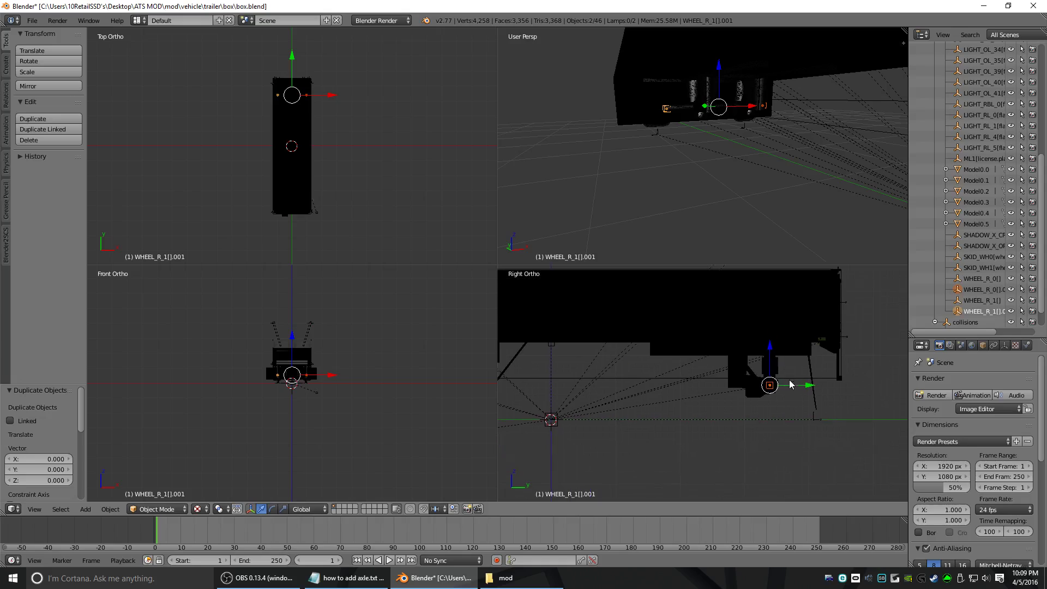
scroll(790, 381, up, 1)
drag(821, 385, 764, 384)
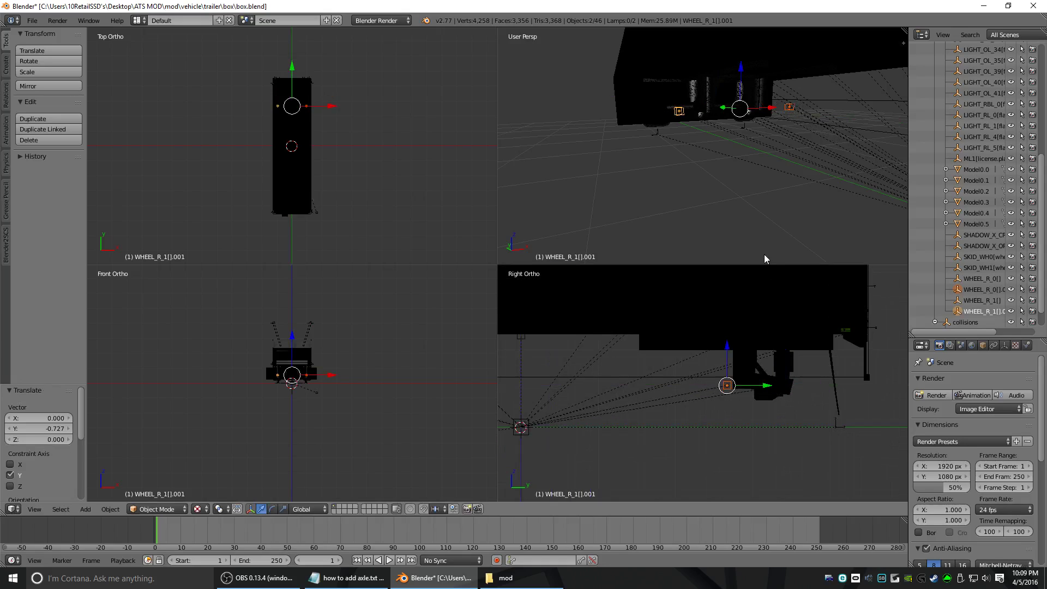
shift+middle_drag(800, 371, 775, 368)
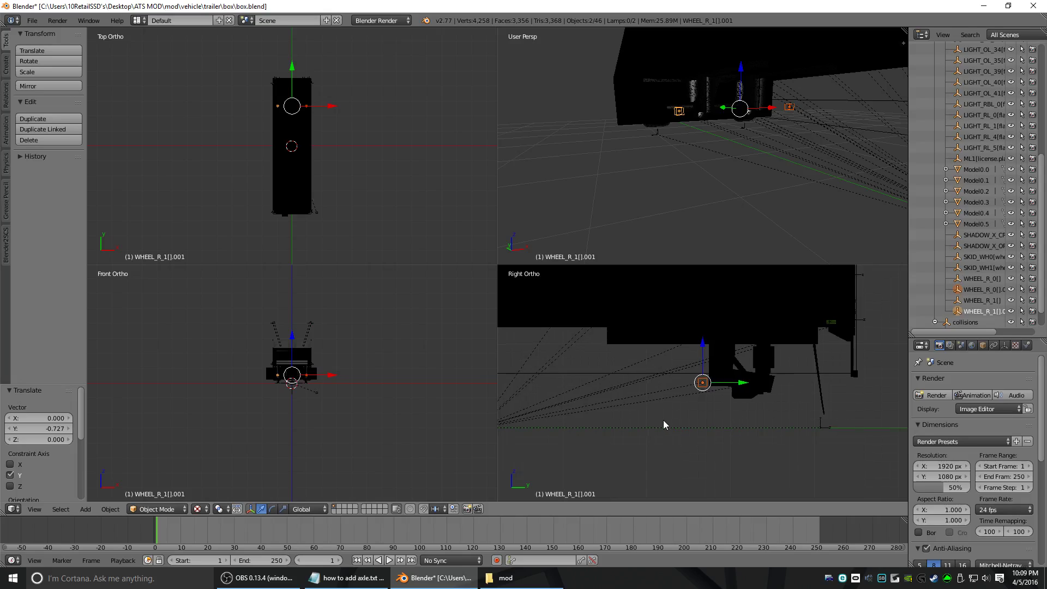
middle_drag(700, 133, 544, 180)
drag(743, 382, 725, 378)
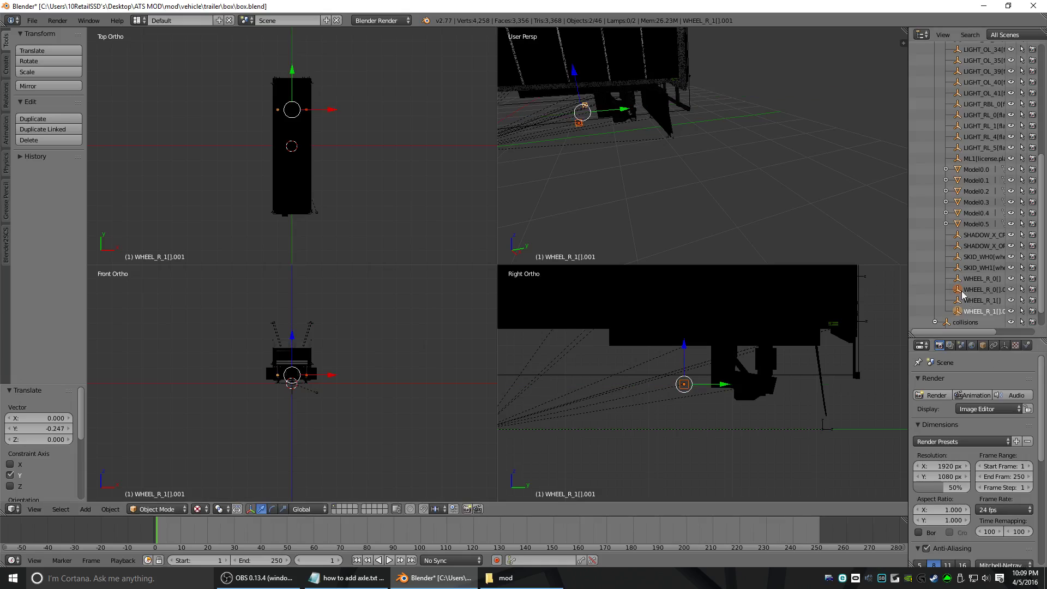
Enlarge the outliner to show full names, then select the original WHEEL_R locators and their .001 copies in turn to compare their positions
drag(969, 338, 981, 392)
drag(907, 329, 846, 340)
click(918, 323)
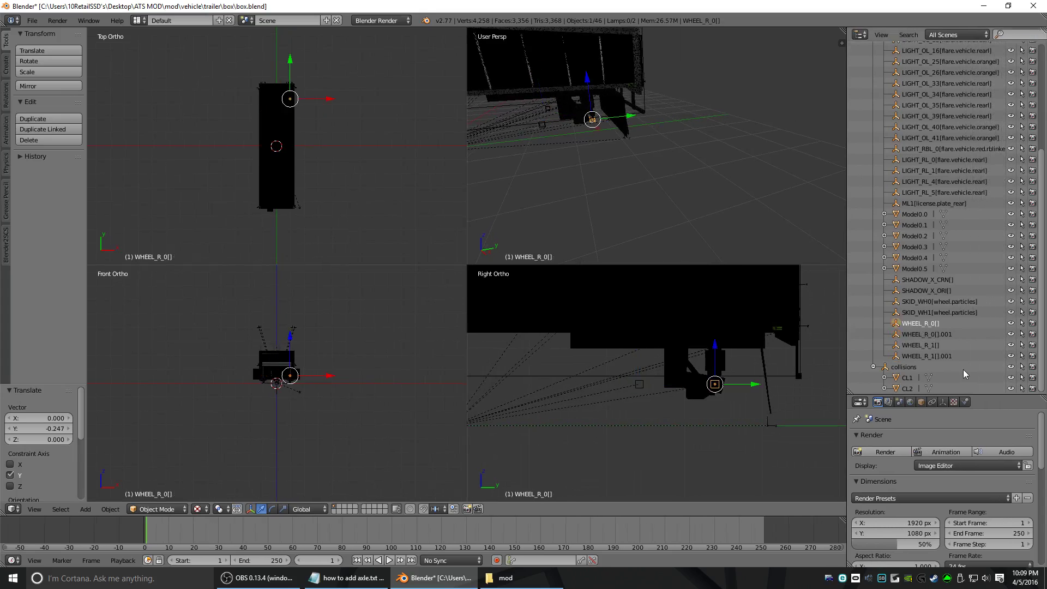
click(934, 333)
click(935, 323)
click(937, 334)
click(947, 357)
click(941, 334)
click(939, 354)
click(933, 324)
click(934, 335)
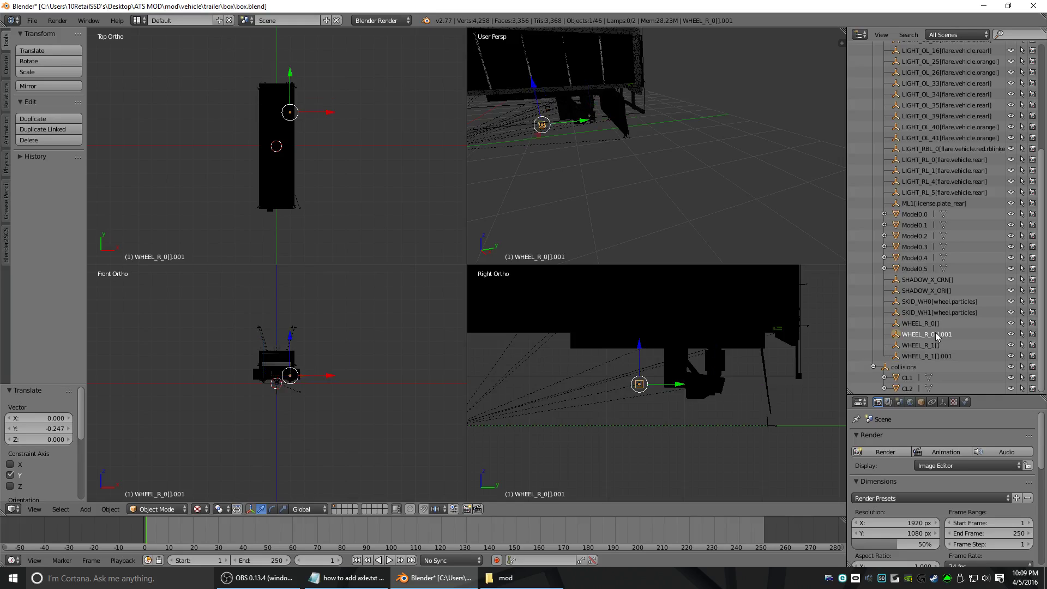
click(935, 324)
click(936, 334)
click(934, 323)
click(937, 334)
Rename the WHEEL_R_0[].001 locator to WHEEL_R_2[]
double_click(937, 335)
drag(935, 335, 995, 336)
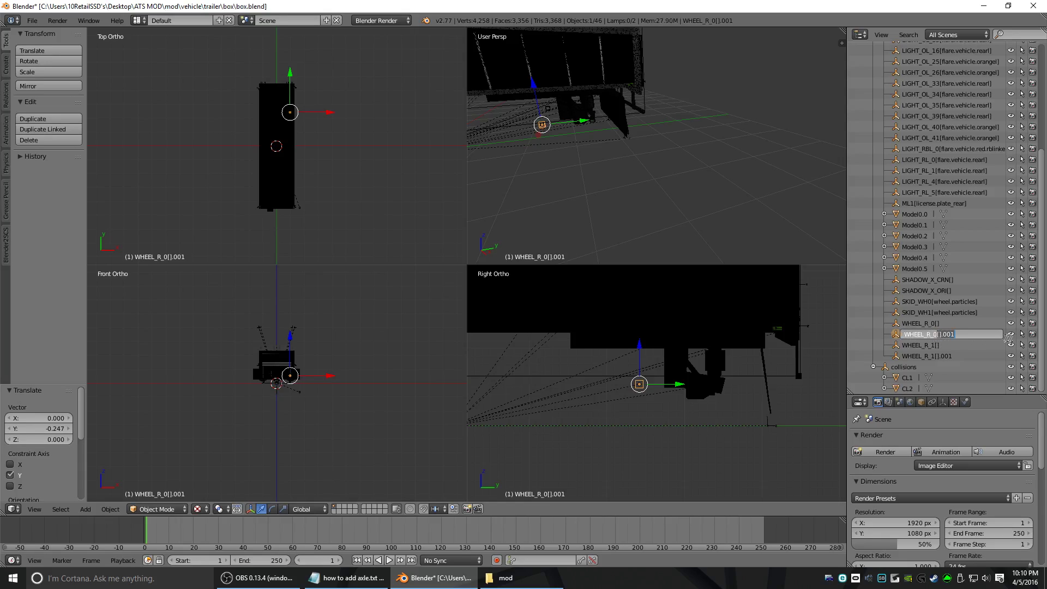
key(BackSpace)
key(BackSpace)
key(Return)
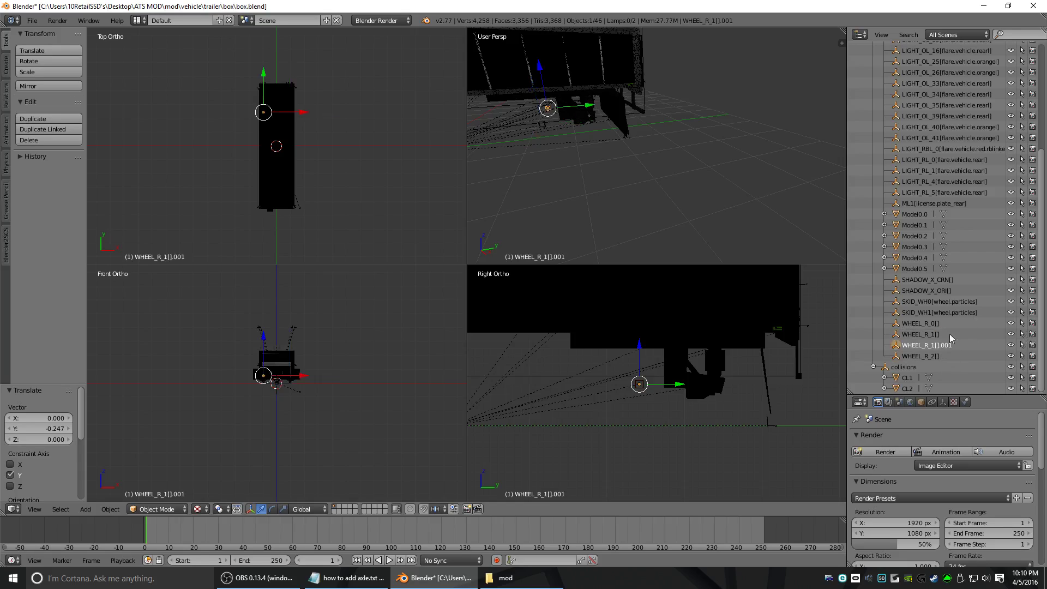
Rename the WHEEL_R_1[].001 locator to WHEEL_R_3[]
click(935, 345)
double_click(936, 346)
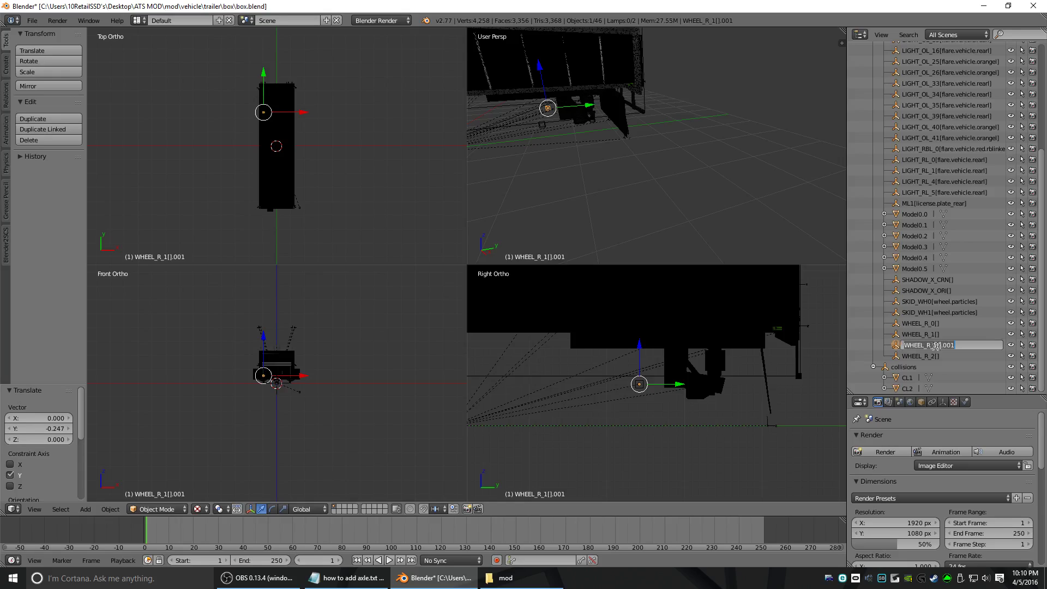
key(BackSpace)
key(BackSpace)
key(BackSpace)
key(BackSpace)
key(BackSpace)
key(BackSpace)
key(Return)
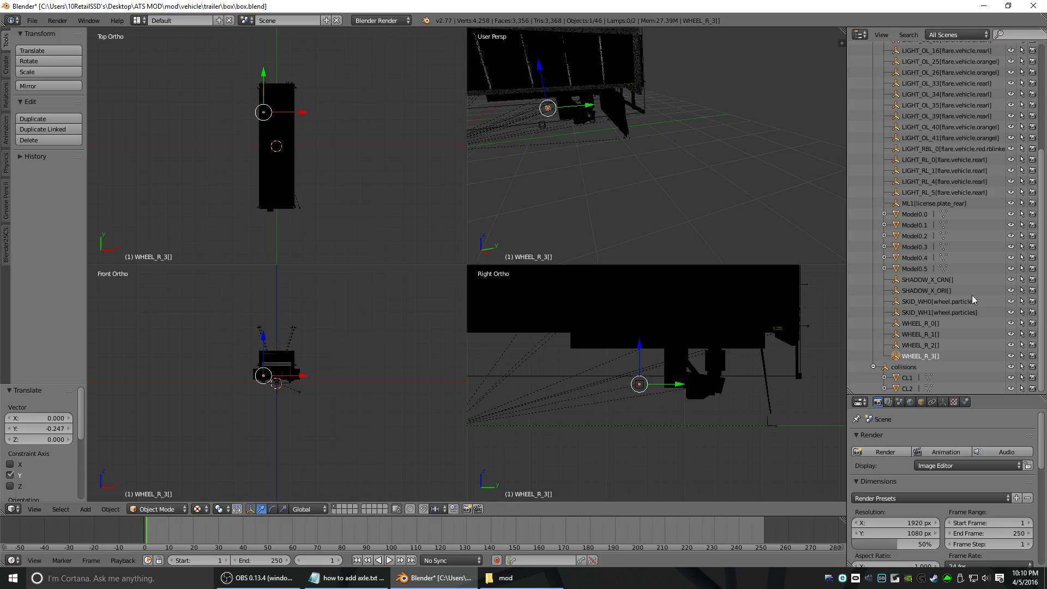
Select WHEEL_R_0[] through WHEEL_R_3[] one after another to check each locator's side and axle position
click(928, 325)
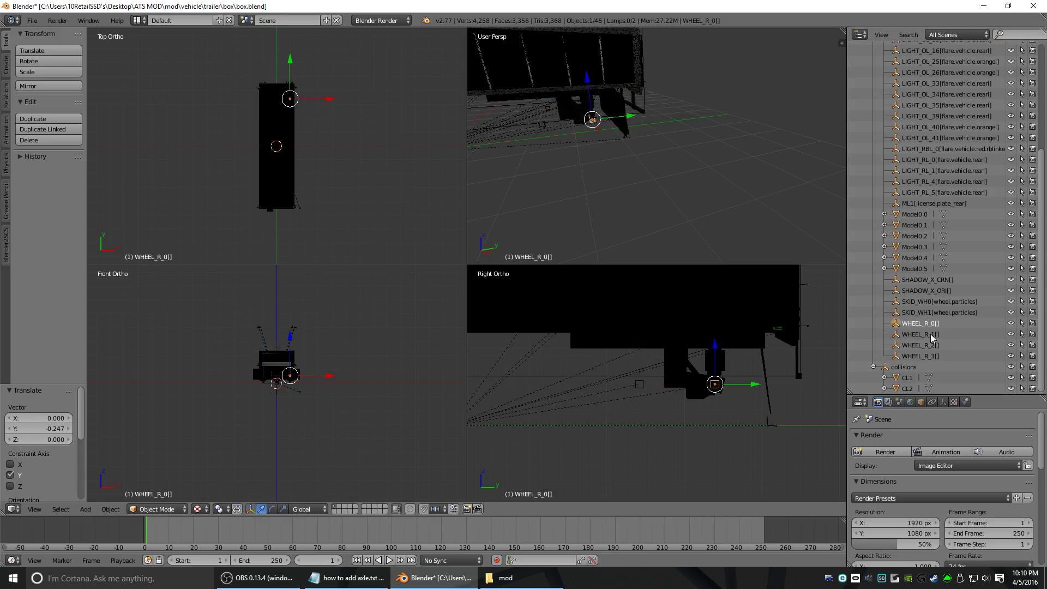
click(928, 334)
click(931, 346)
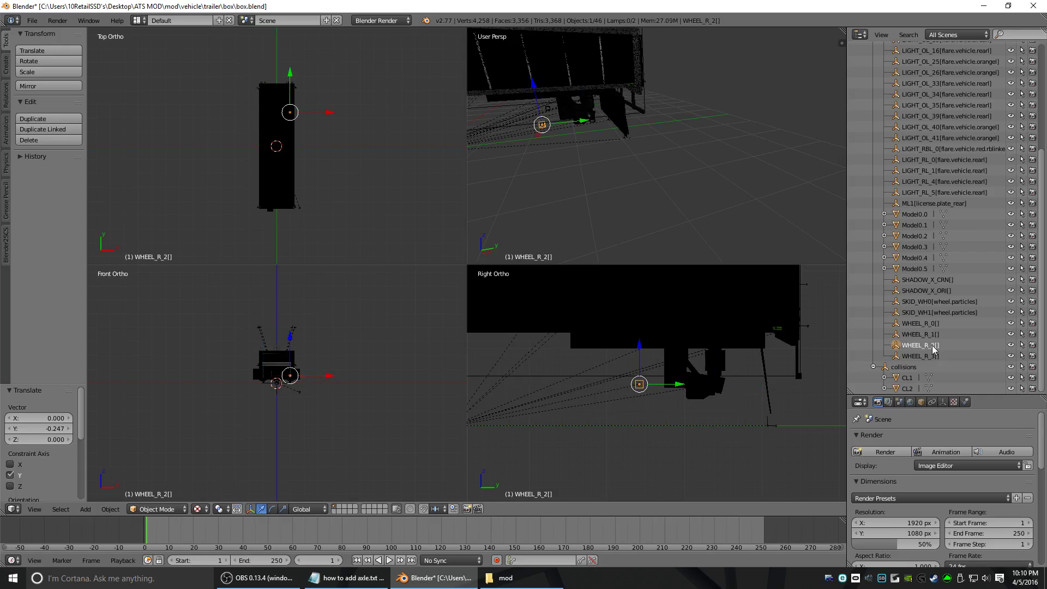
click(931, 358)
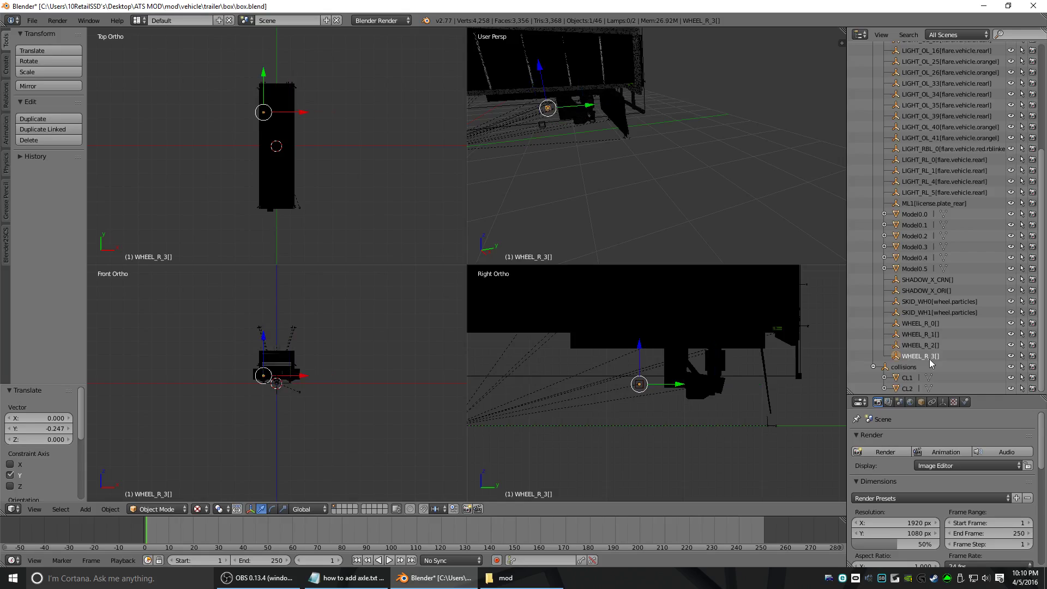
Duplicate WHEEL_R_2[] and WHEEL_R_3[] together and move the copies about -0.93 along Y for a further axle
ctrl+click(896, 345)
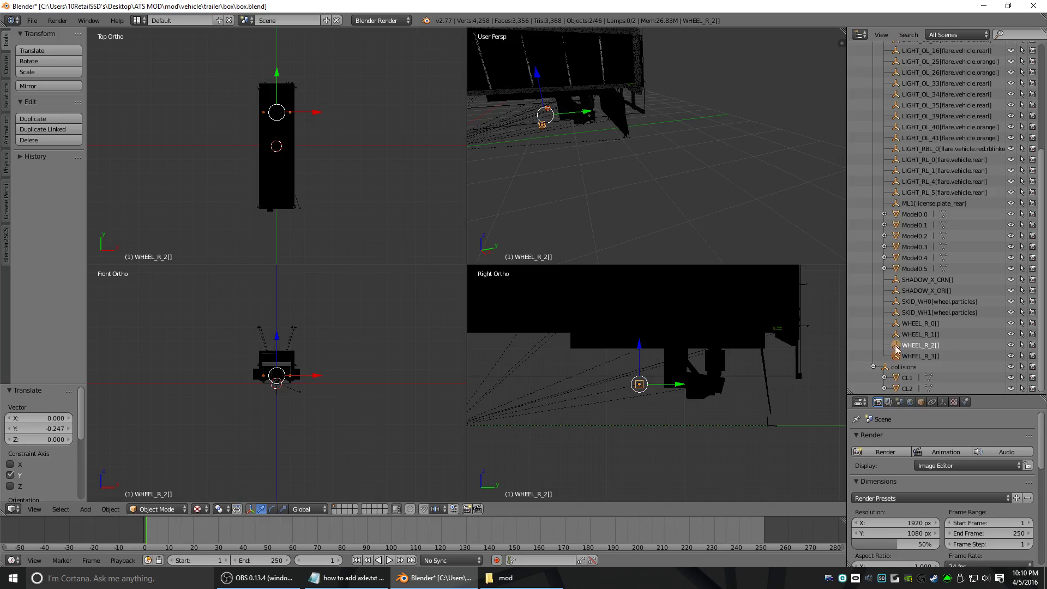
click(110, 508)
click(152, 383)
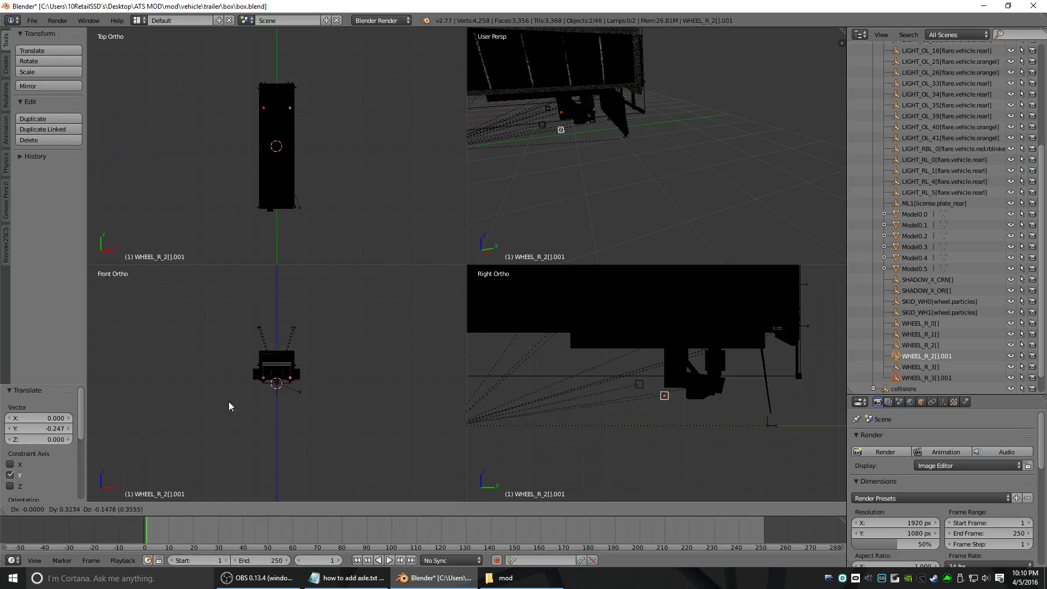
key(Escape)
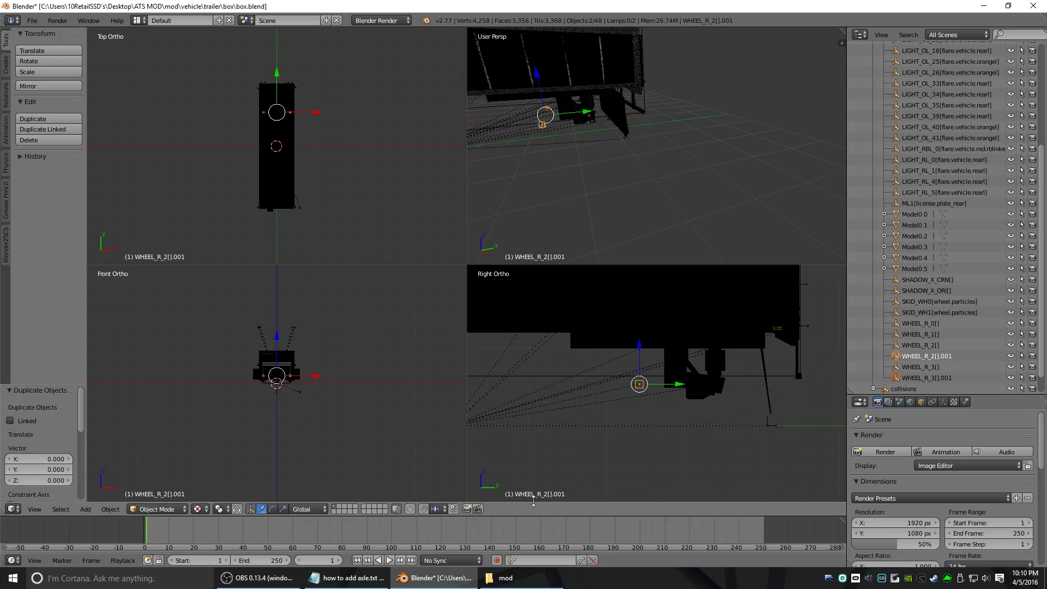
key(g)
key(y)
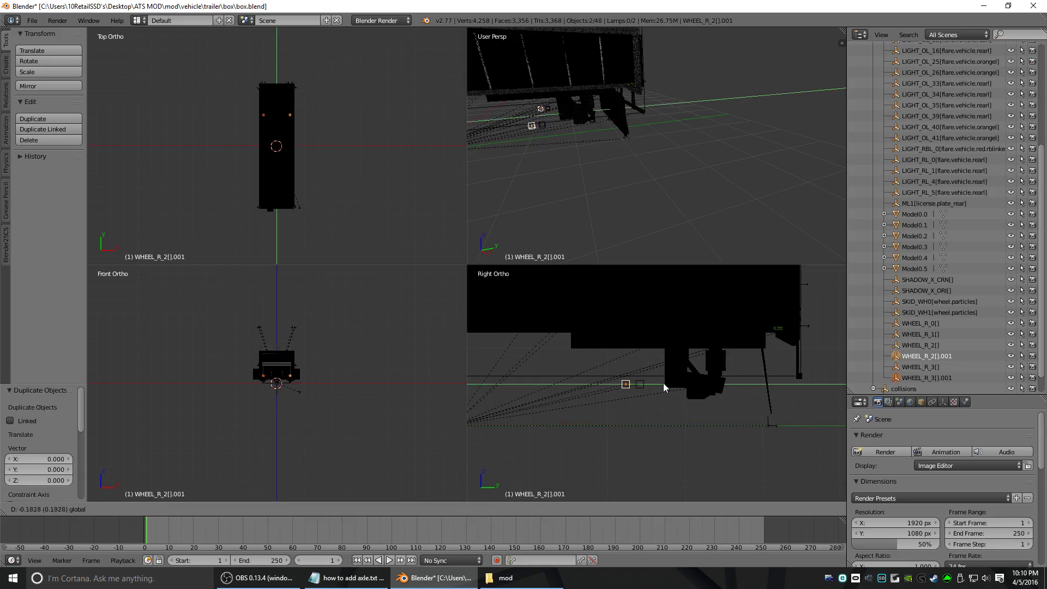
click(608, 380)
Rename the WHEEL_R_2[].001 locator to WHEEL_R_4[]
ctrl+click(932, 378)
click(932, 377)
double_click(936, 356)
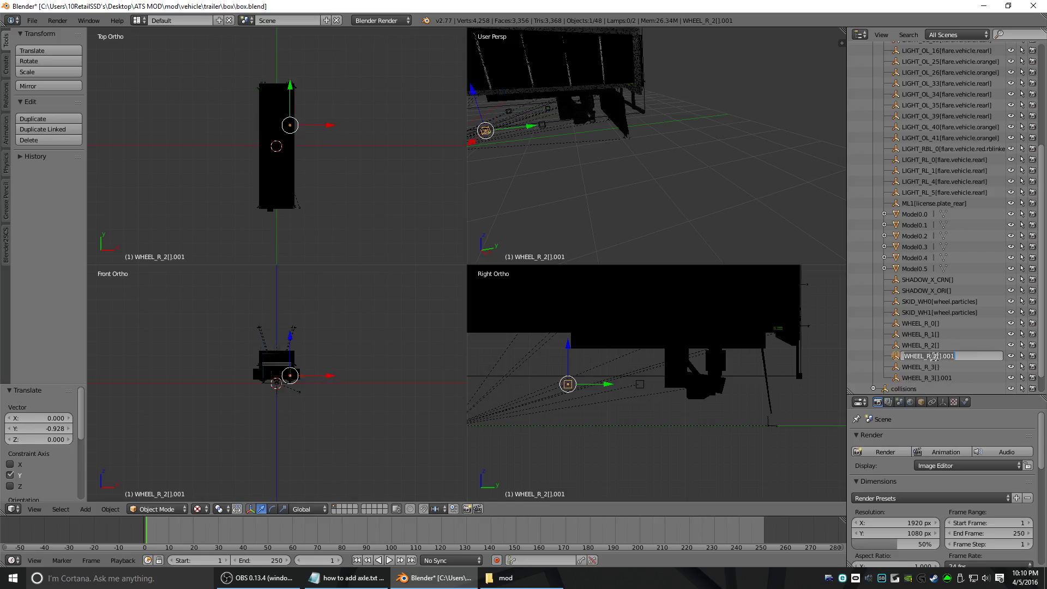
drag(932, 356, 1025, 360)
text(4)
key(Return)
Rename the WHEEL_R_3[].001 locator to WHEEL_R_5[]
double_click(934, 367)
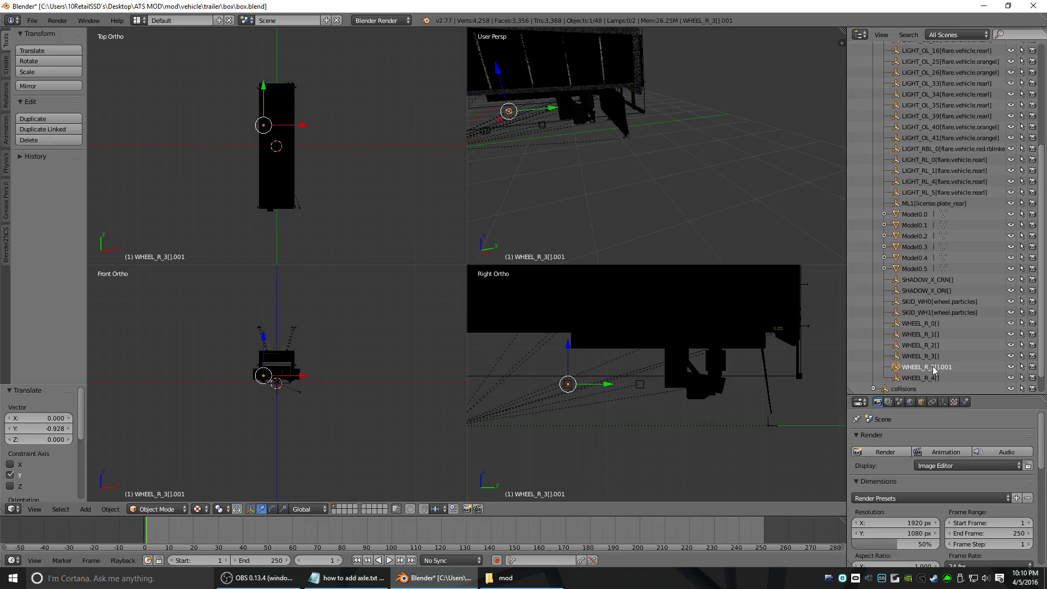
drag(933, 367, 1043, 392)
text(5[])
key(Return)
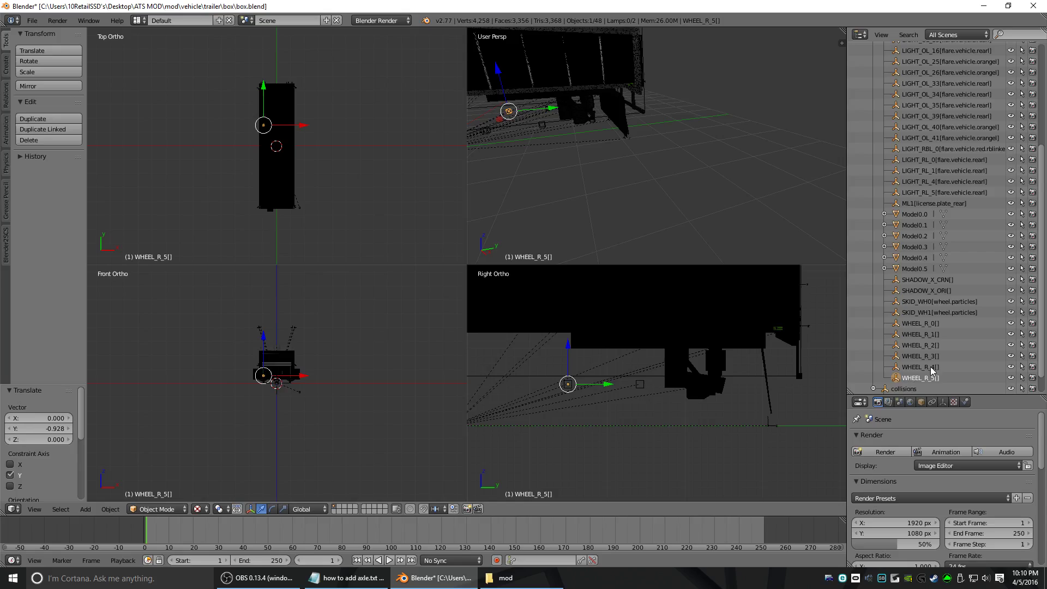
Step through the renamed wheel locators up to WHEEL_R_5[] and examine their placement under the trailer
click(928, 367)
click(923, 379)
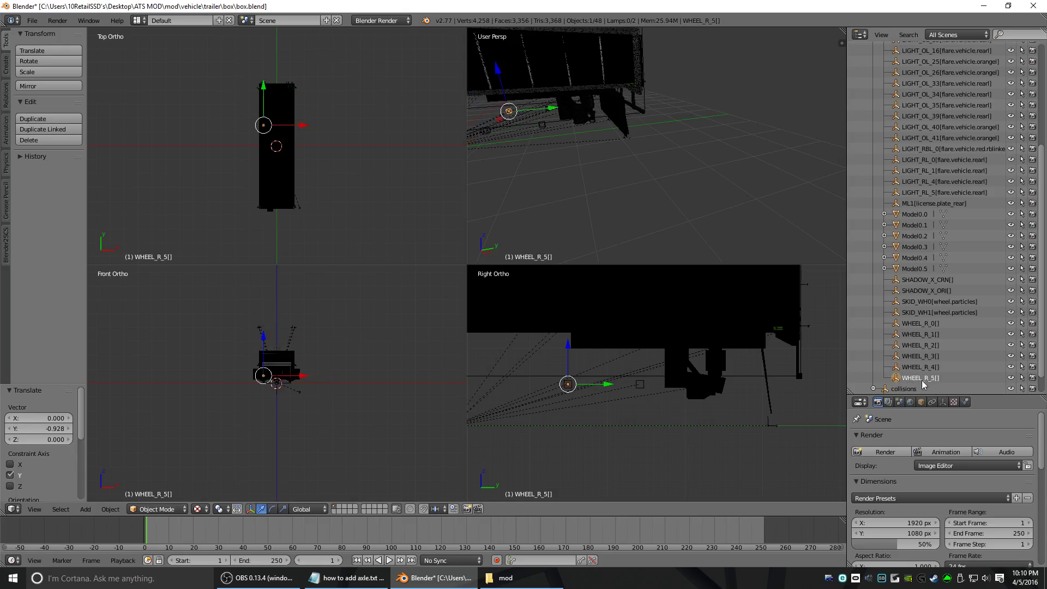
click(927, 335)
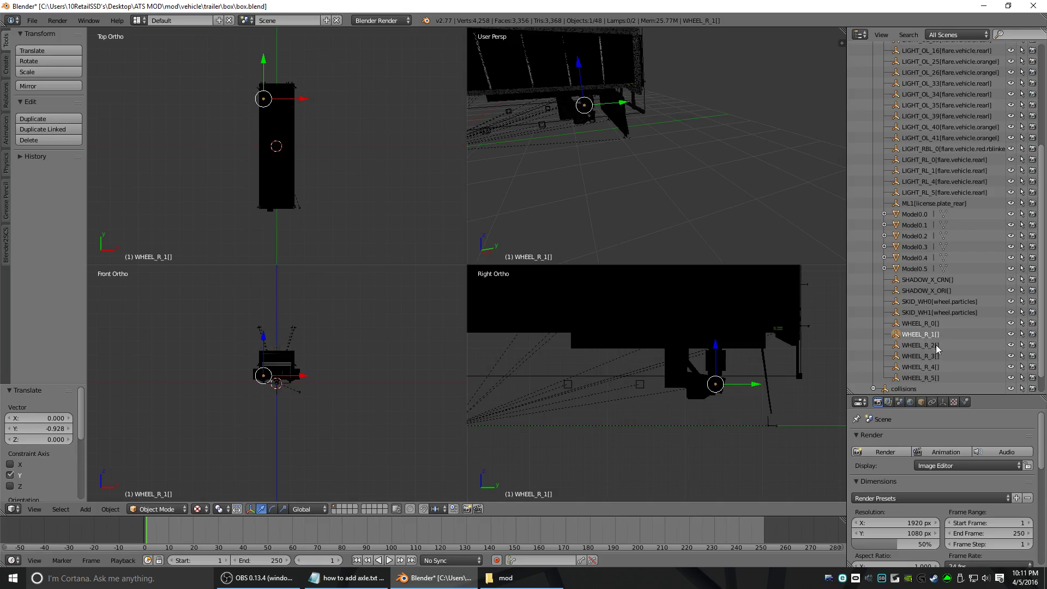
click(933, 347)
click(935, 357)
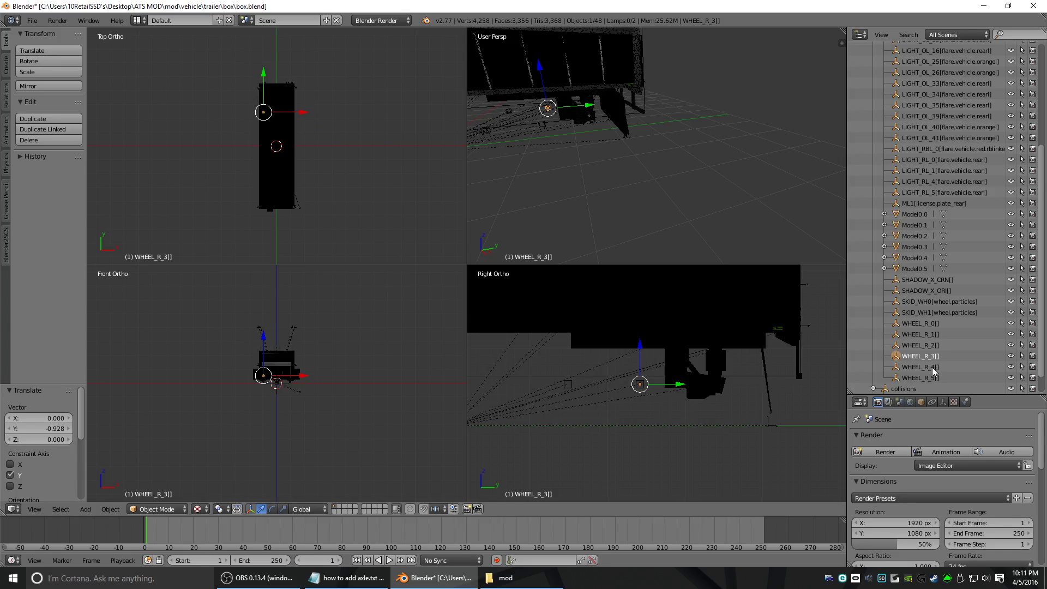
click(933, 377)
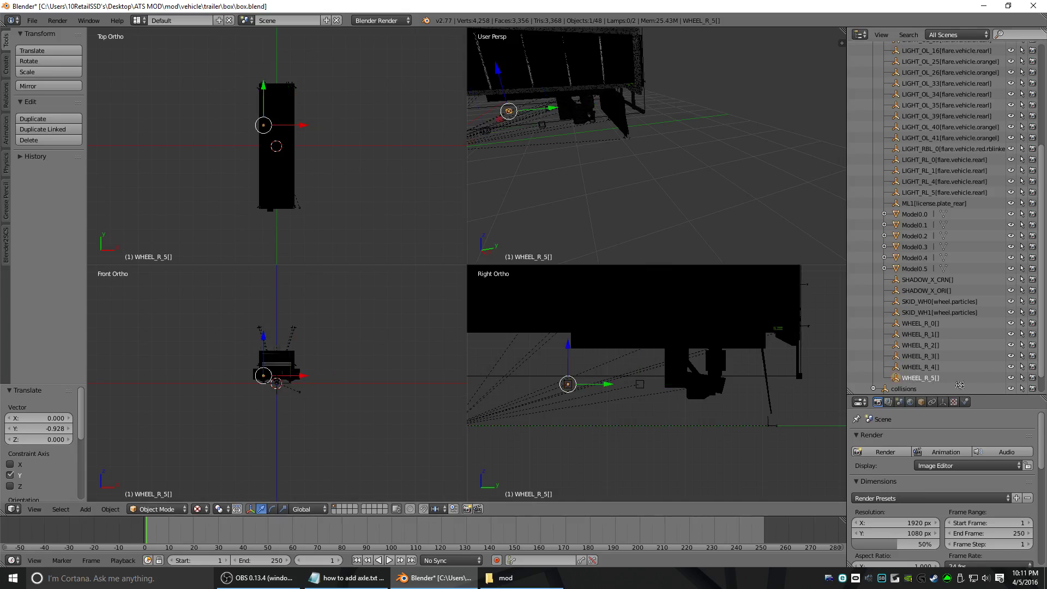
key(KP_Decimal)
middle_drag(769, 199, 714, 180)
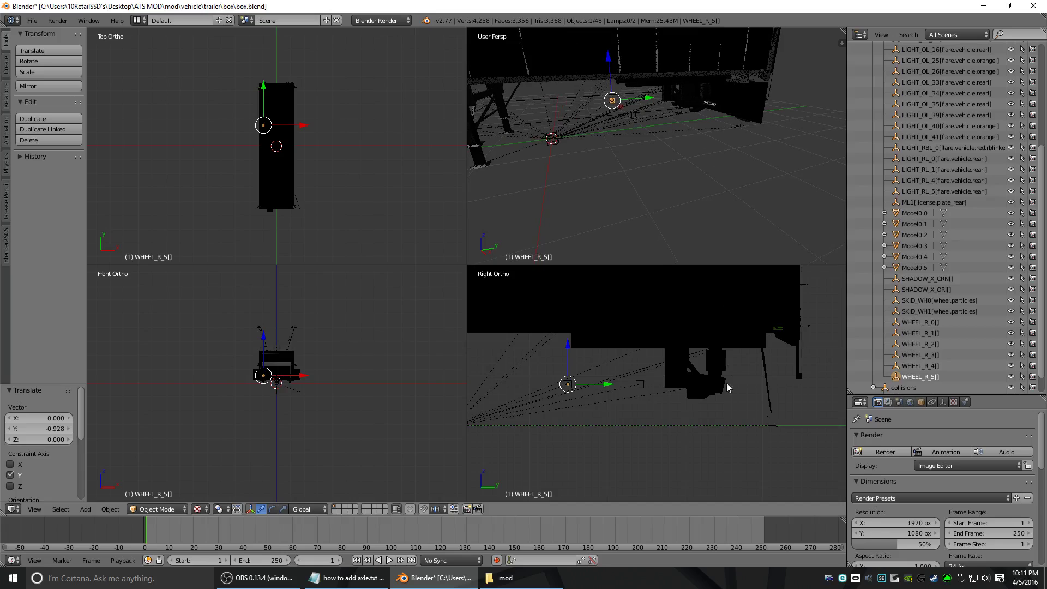
Deselect all objects and save box.blend
key(a)
click(33, 21)
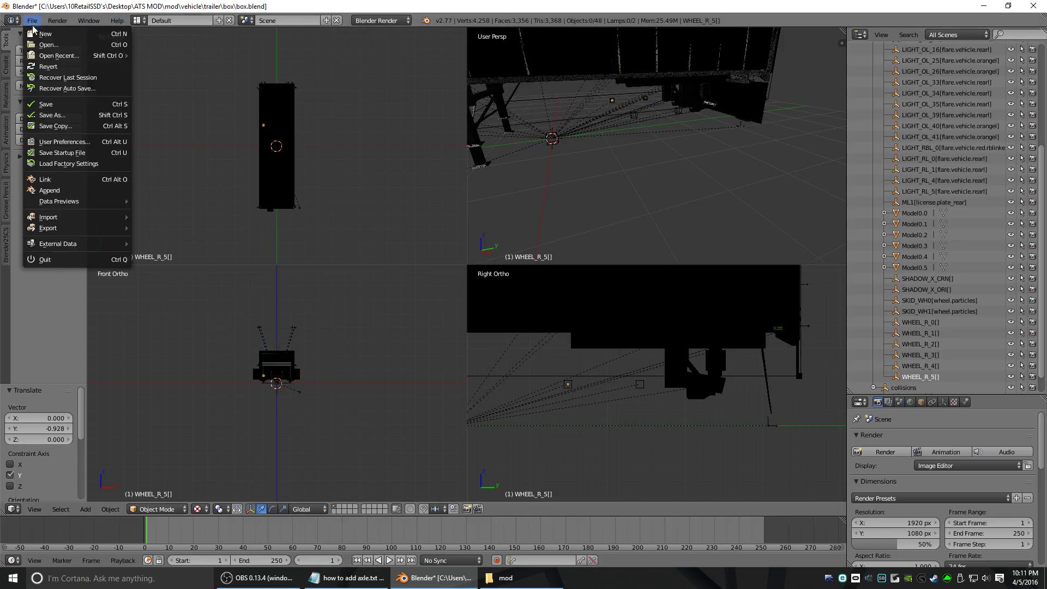
click(62, 104)
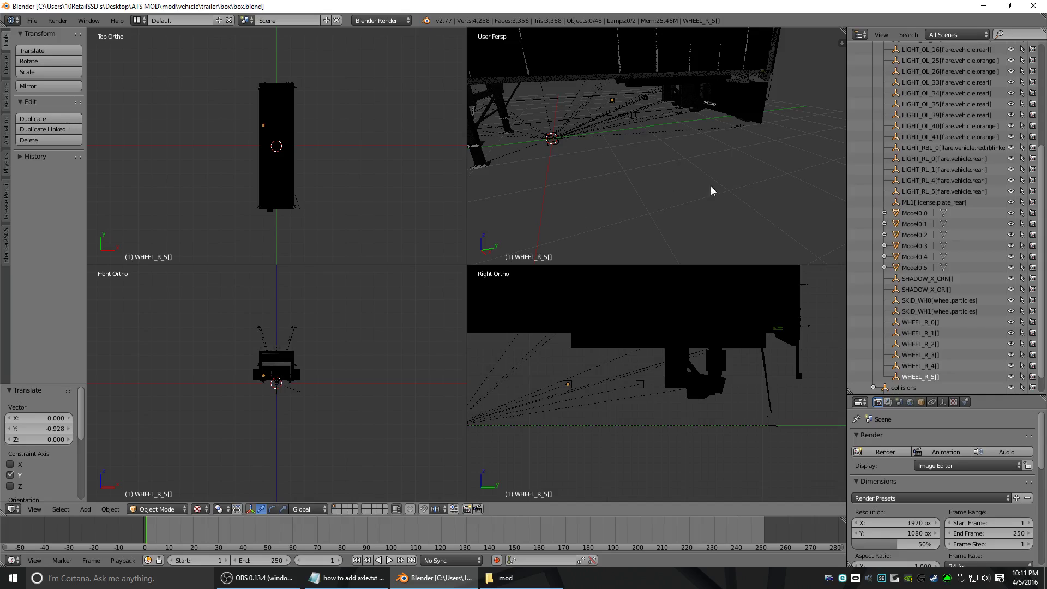
Start an SCSoft Model ETS2 (.pmd) export with origin directory vehicle/trailer/box and PMG version v1.4.x
click(32, 20)
mouse_move(65, 227)
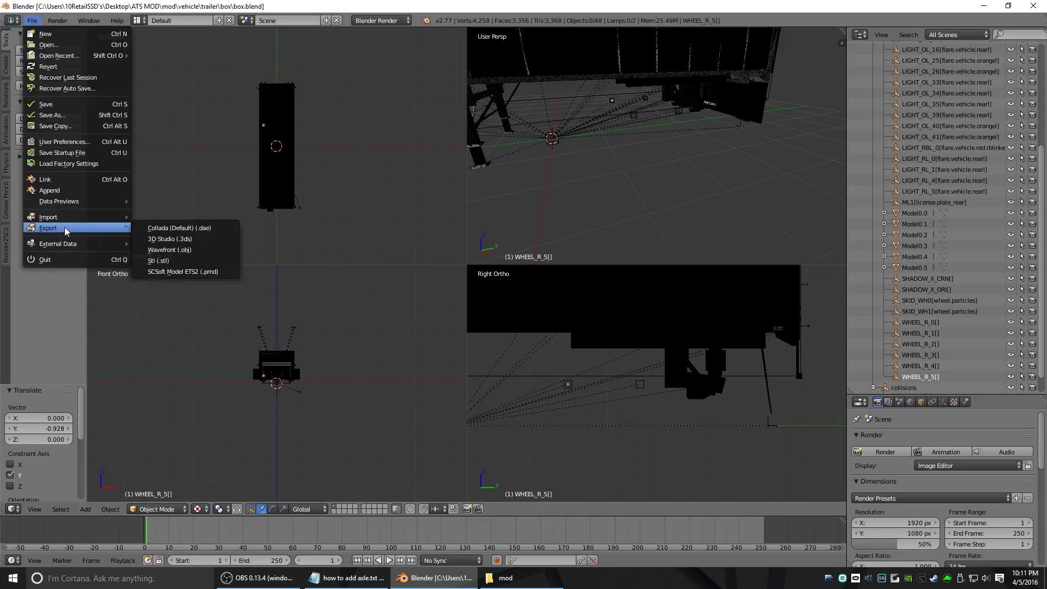
click(211, 271)
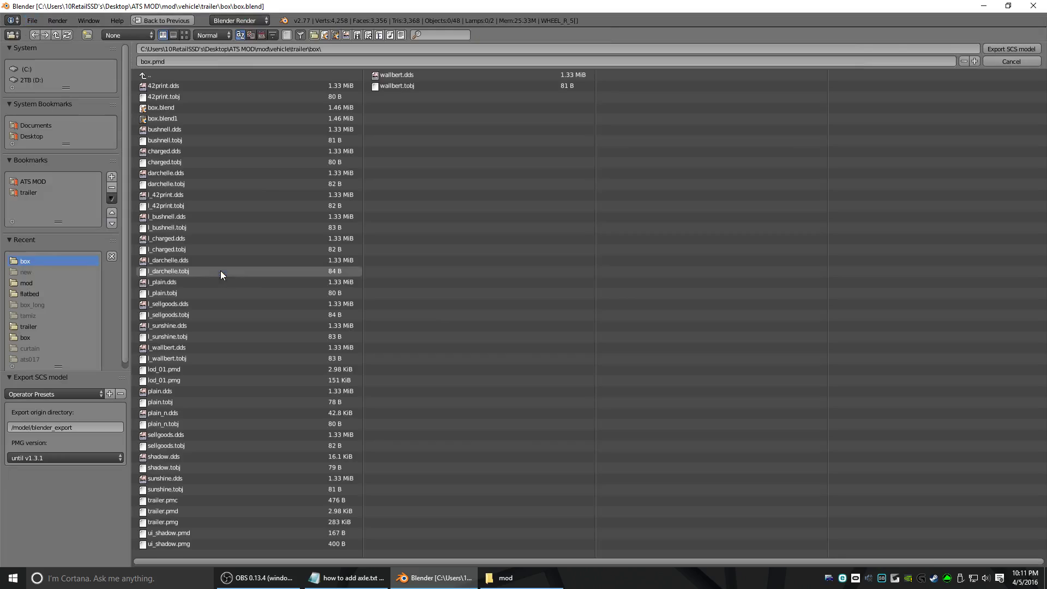
click(93, 392)
click(35, 424)
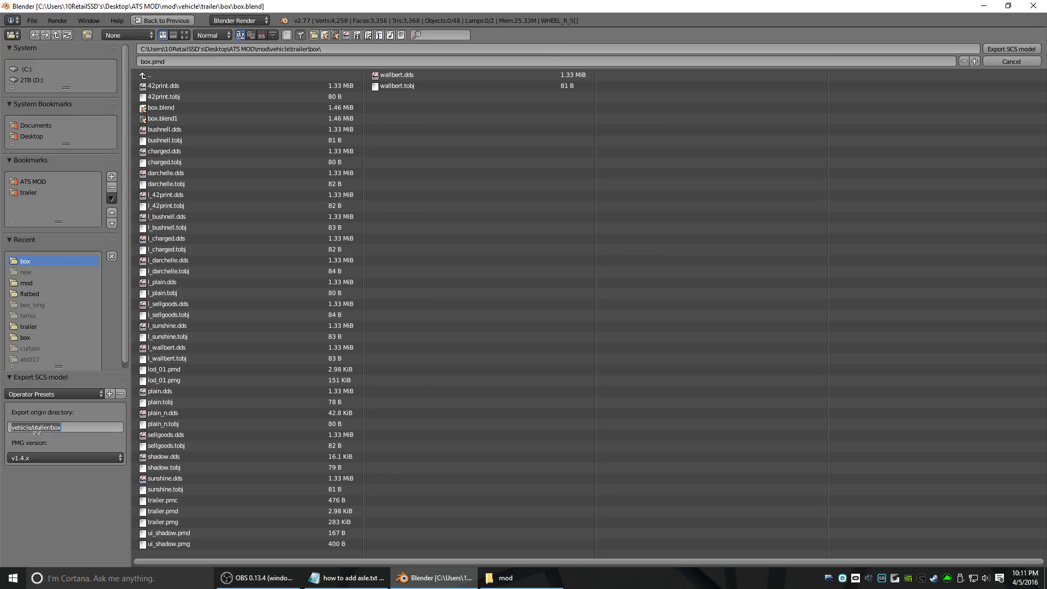
Switch to File Explorer and open the mod's vehicle/trailer/box folder to check the export path and its files
click(493, 578)
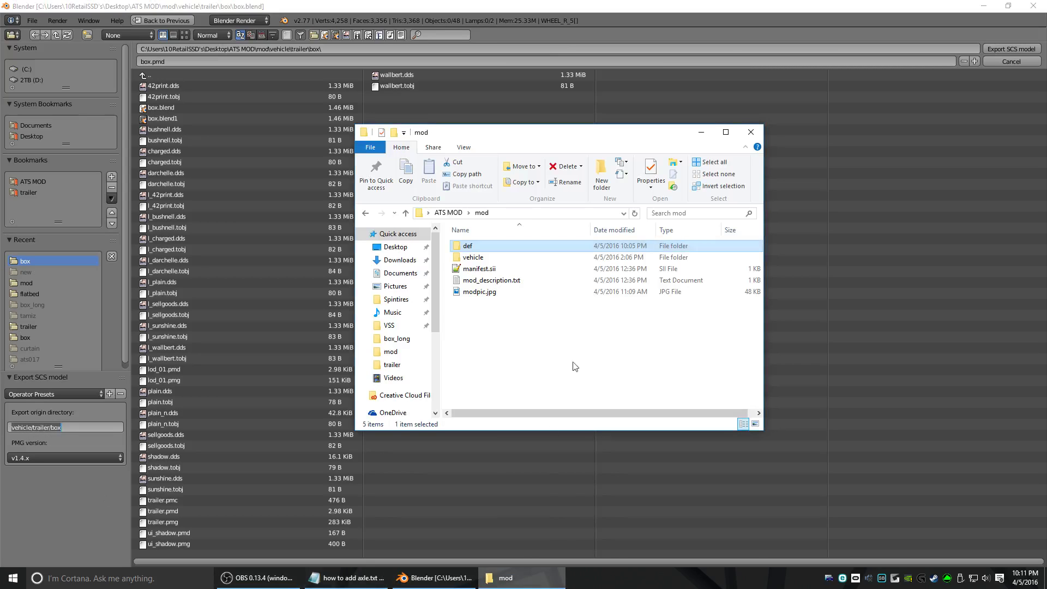
double_click(475, 257)
double_click(479, 246)
double_click(468, 246)
scroll(513, 338, down, 10)
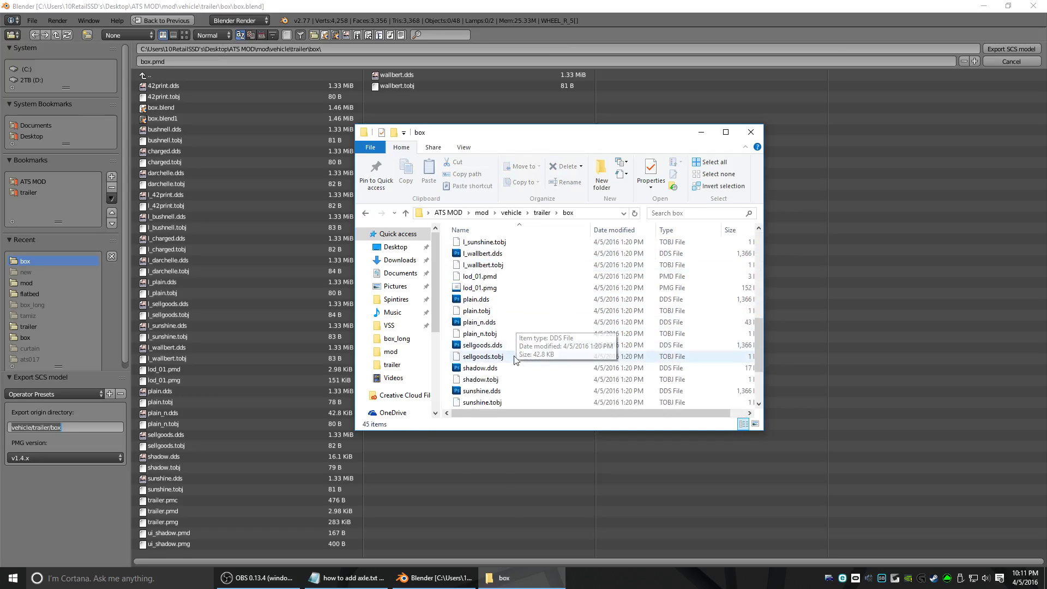
Set the export file name to trailer.pmd in Blender, checking it against the existing trailer files in the mod's box folder
scroll(513, 366, up, 10)
click(44, 524)
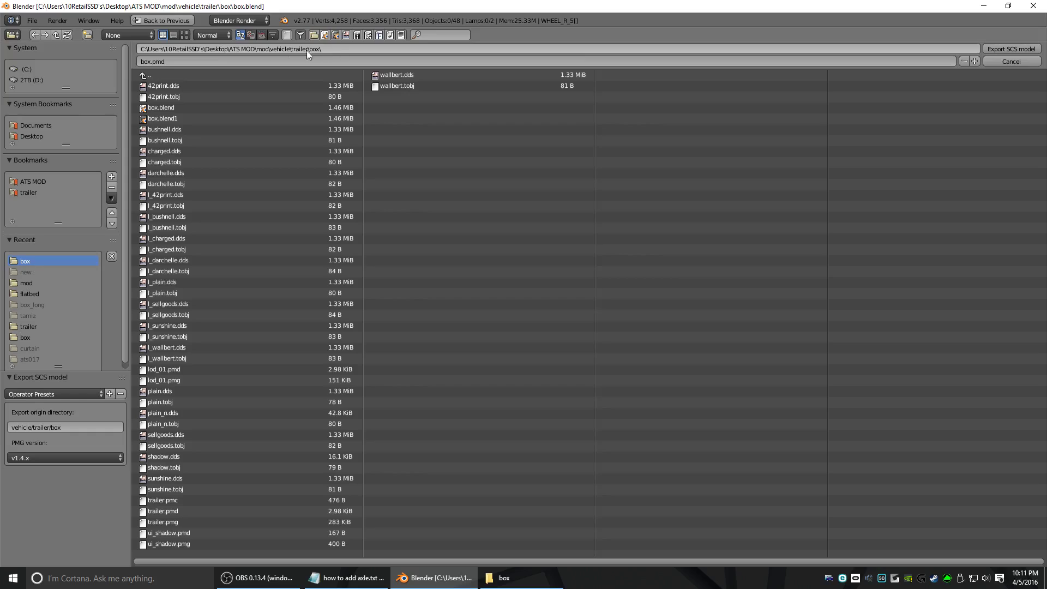
click(175, 57)
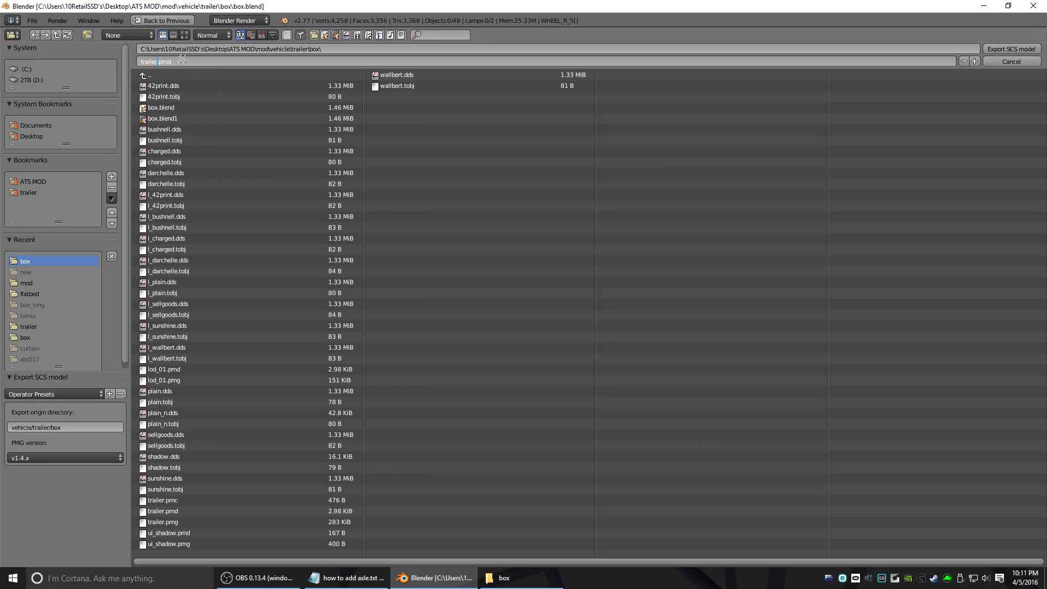
click(497, 578)
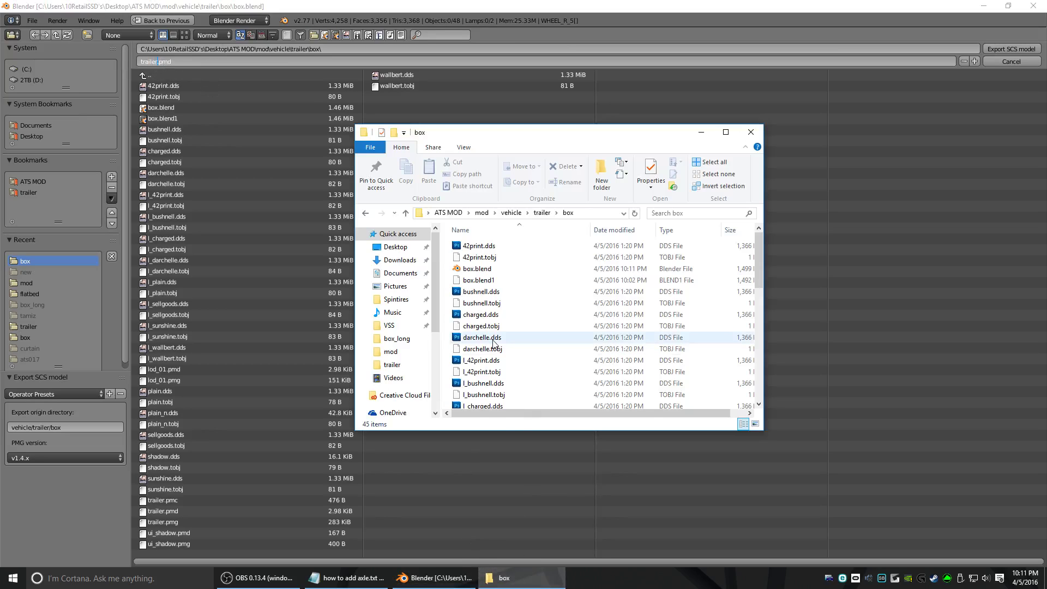
scroll(489, 331, down, 10)
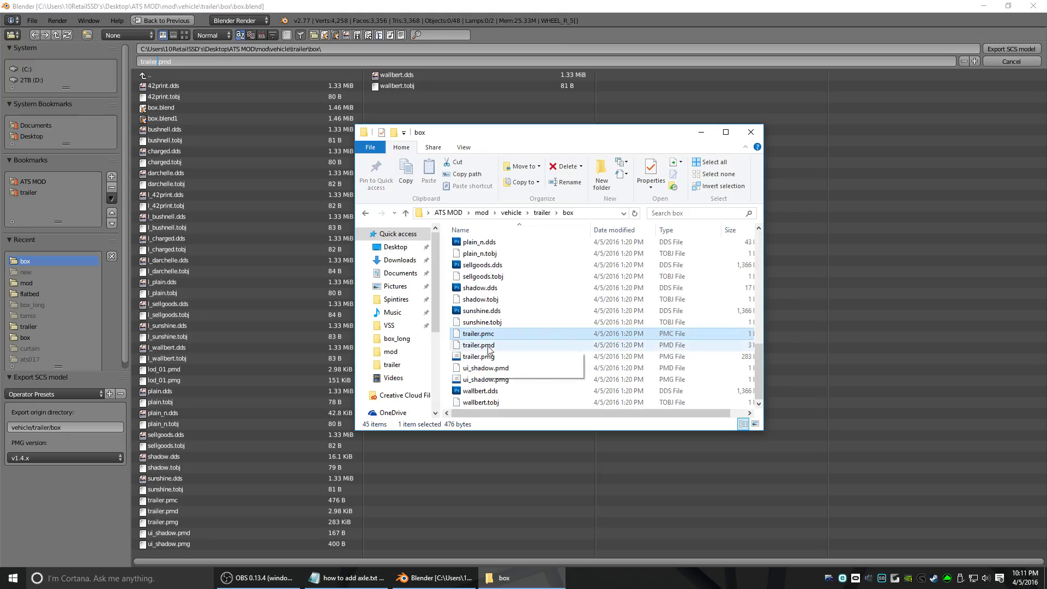
click(479, 345)
click(503, 9)
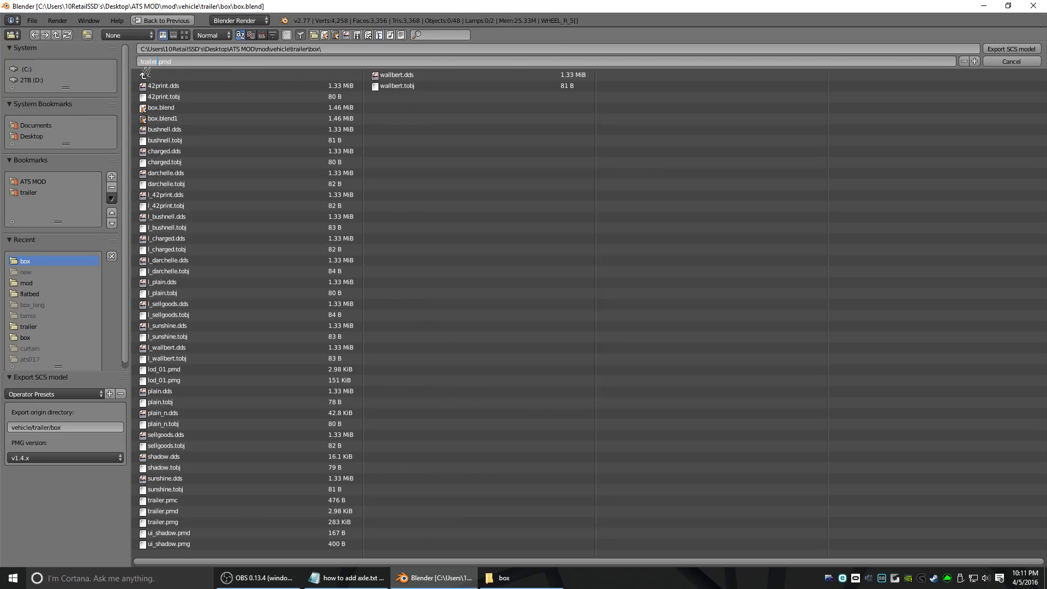
key(Return)
Change the export destination to the mod folder inside ATS MOD
click(142, 76)
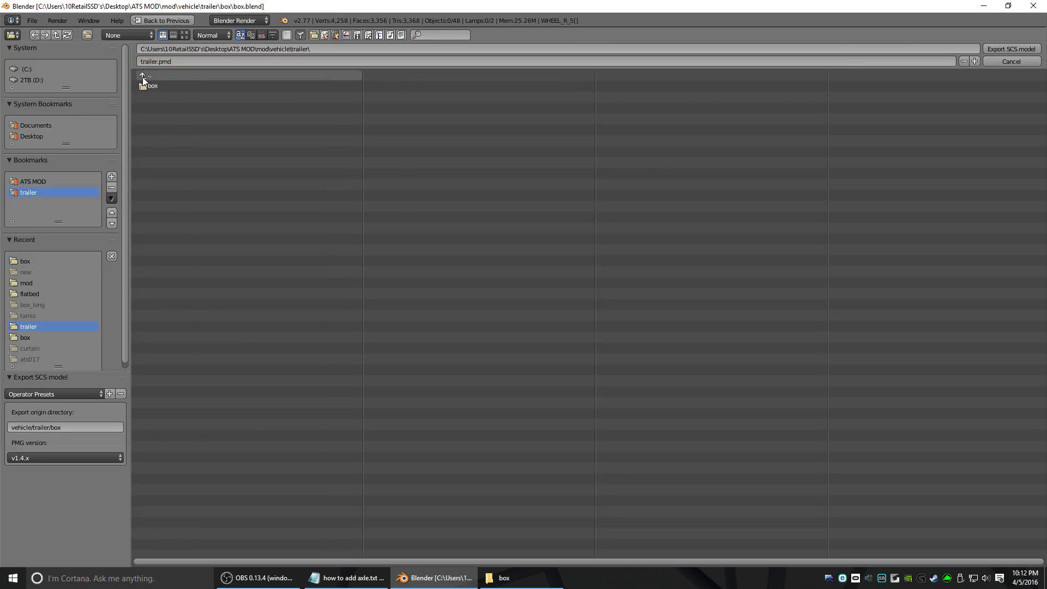
click(142, 76)
click(142, 76)
click(142, 76)
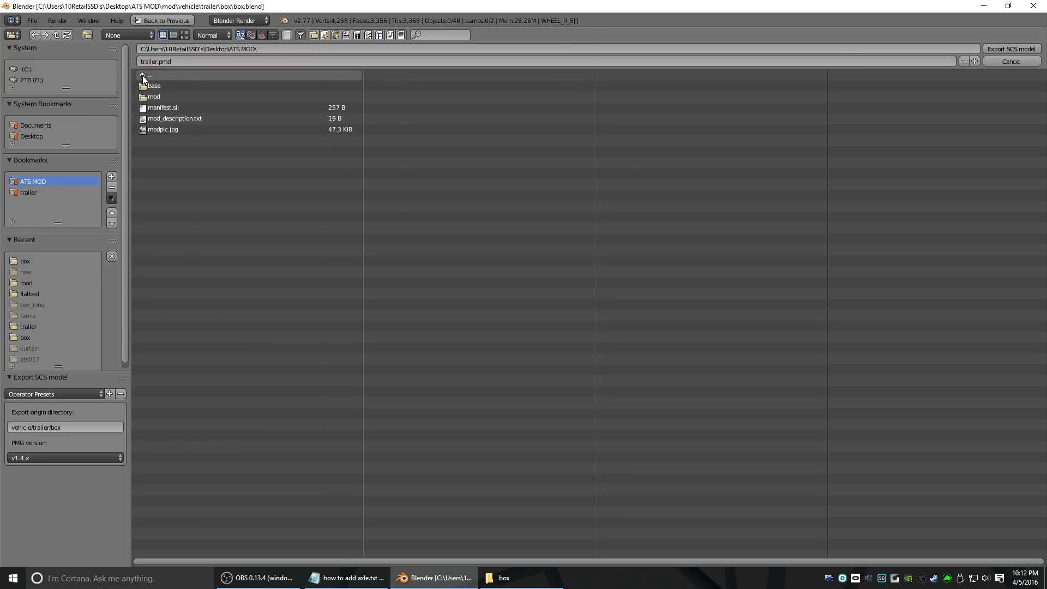
click(249, 49)
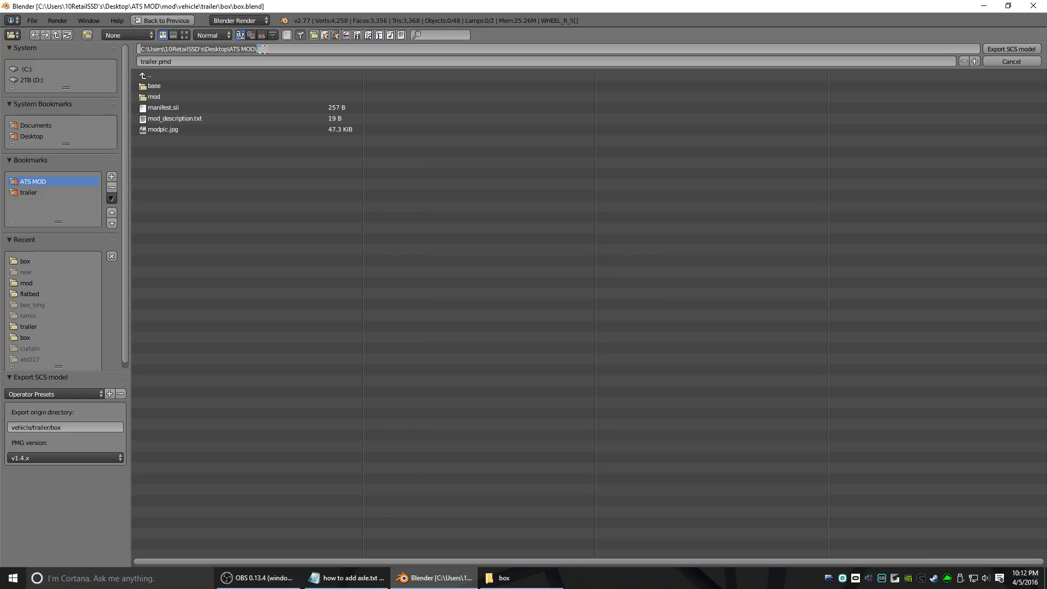
click(156, 98)
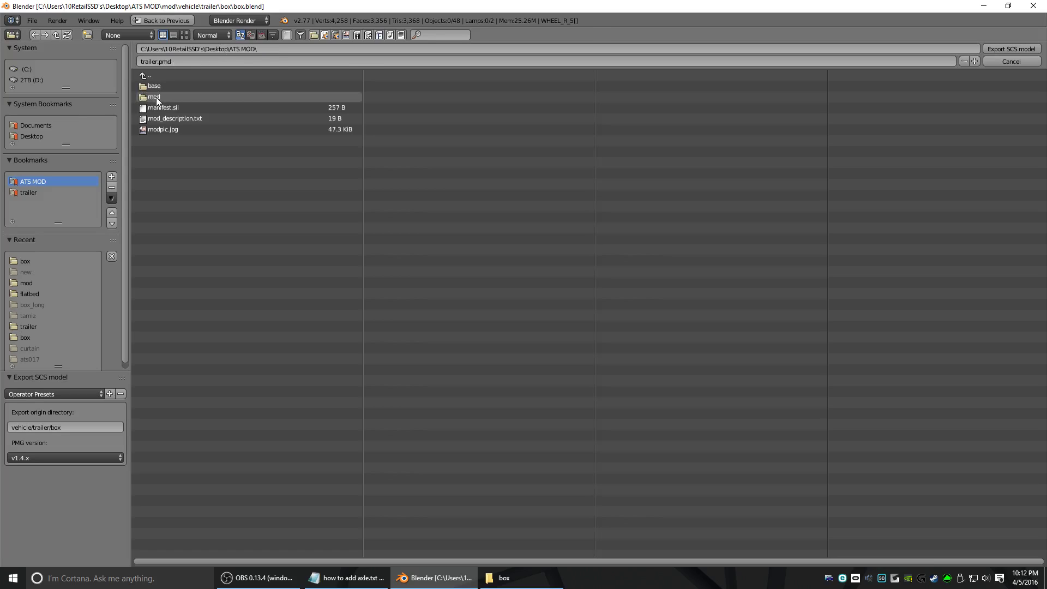
click(155, 98)
click(291, 48)
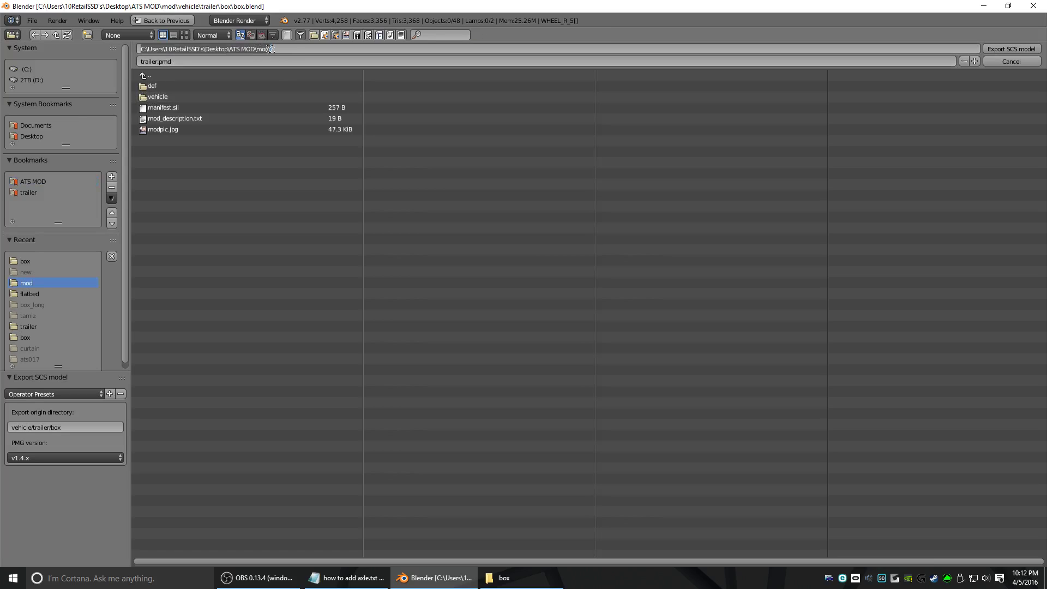
Export the SCS model with origin directory vehicle/trailer/box and PMG version v1.4.x
click(65, 426)
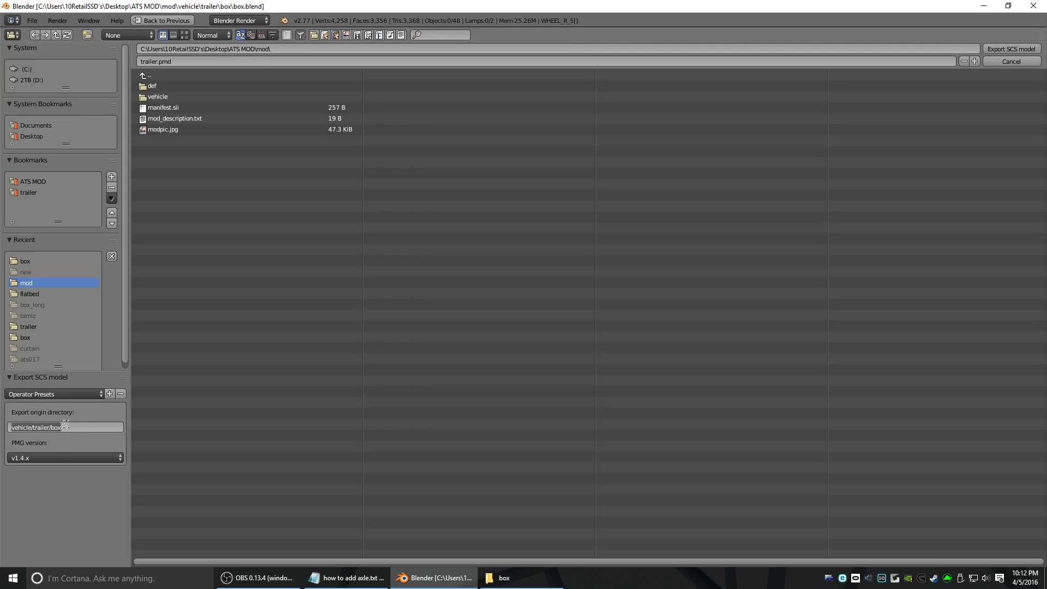
click(25, 463)
click(25, 463)
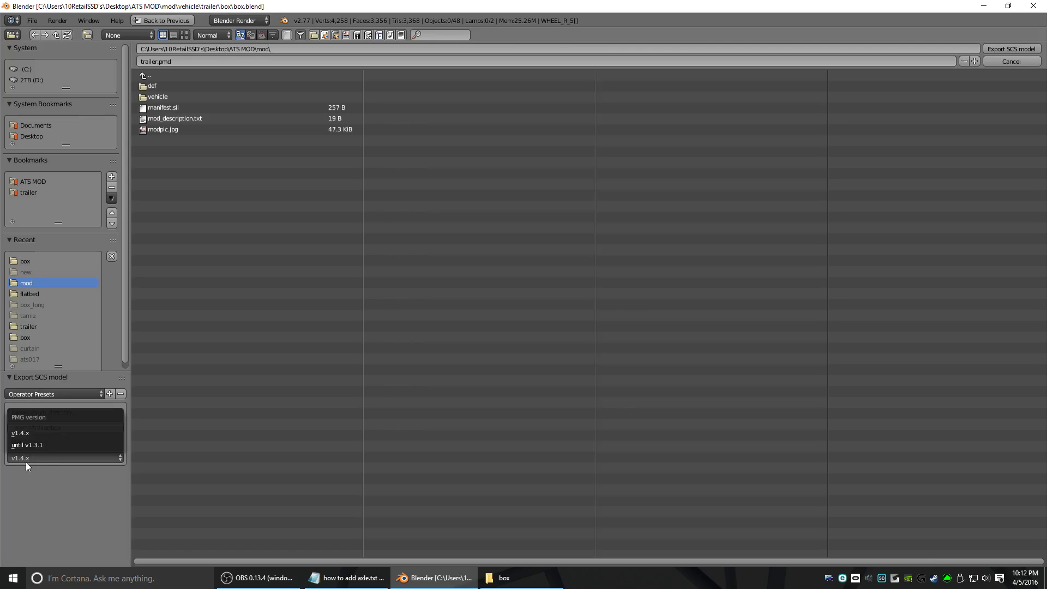
click(31, 434)
click(1021, 49)
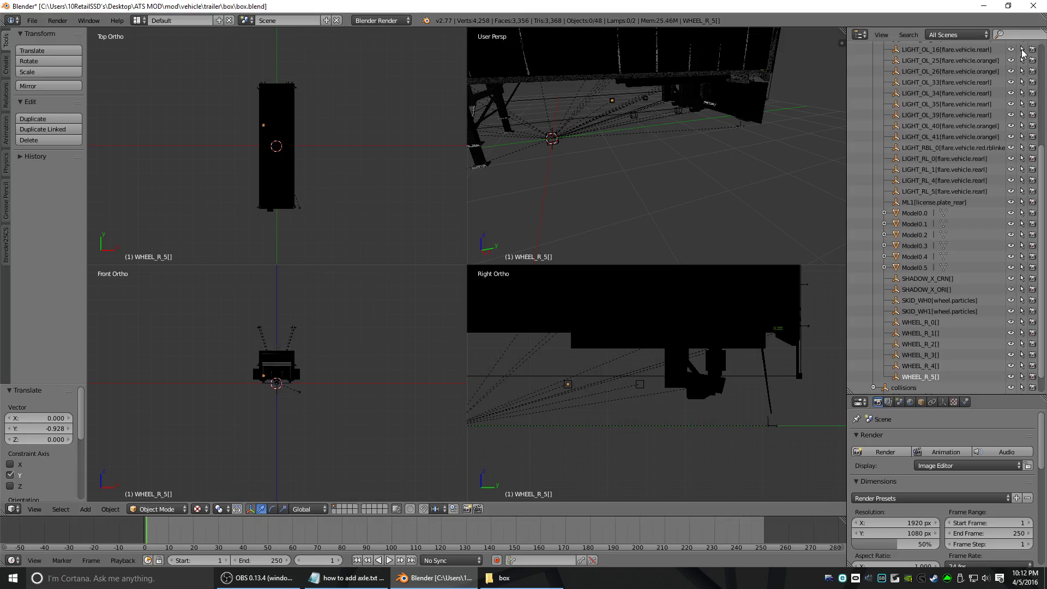
Minimize Blender, check the exported trailer files in File Explorer and go up to the ATS MOD folder
click(983, 6)
click(628, 436)
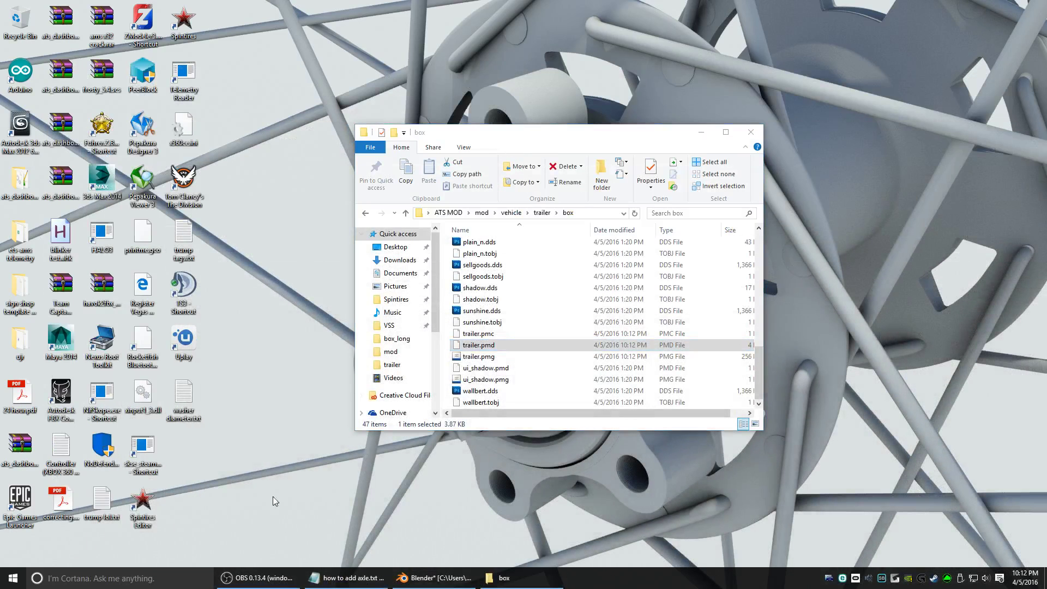
key(super)
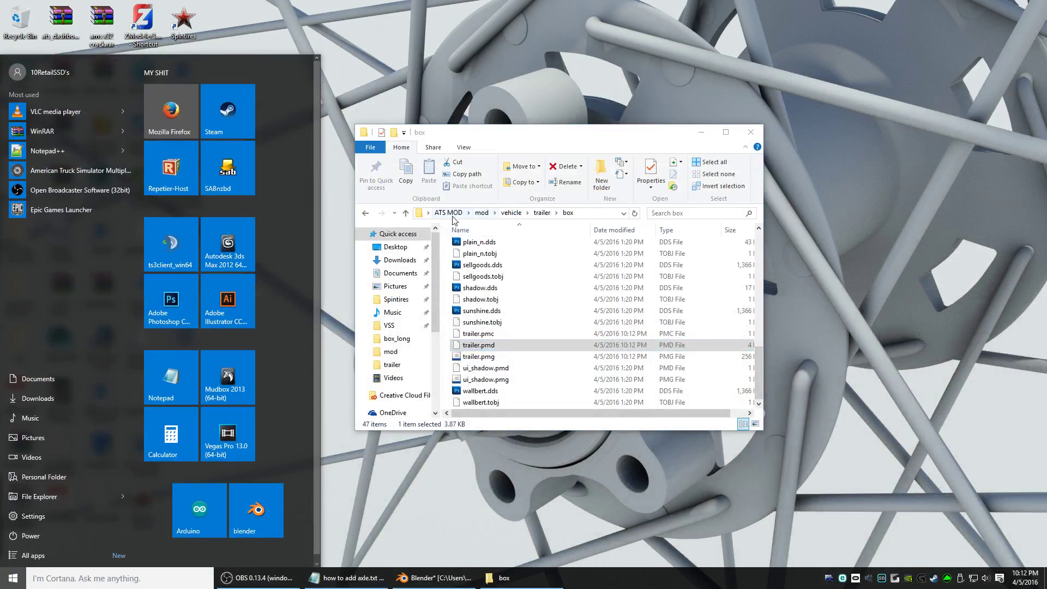
click(453, 213)
drag(550, 136, 817, 167)
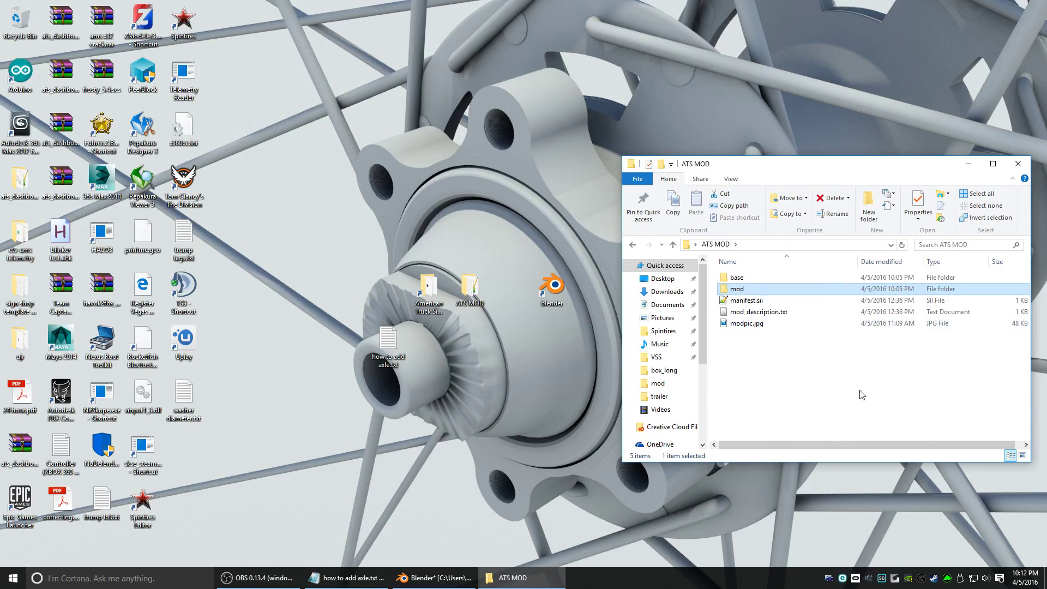
click(822, 357)
Open the mod folder under Documents/American Truck Simulator and open mod.scs in WinRAR beside the ATS MOD window
click(11, 578)
click(76, 383)
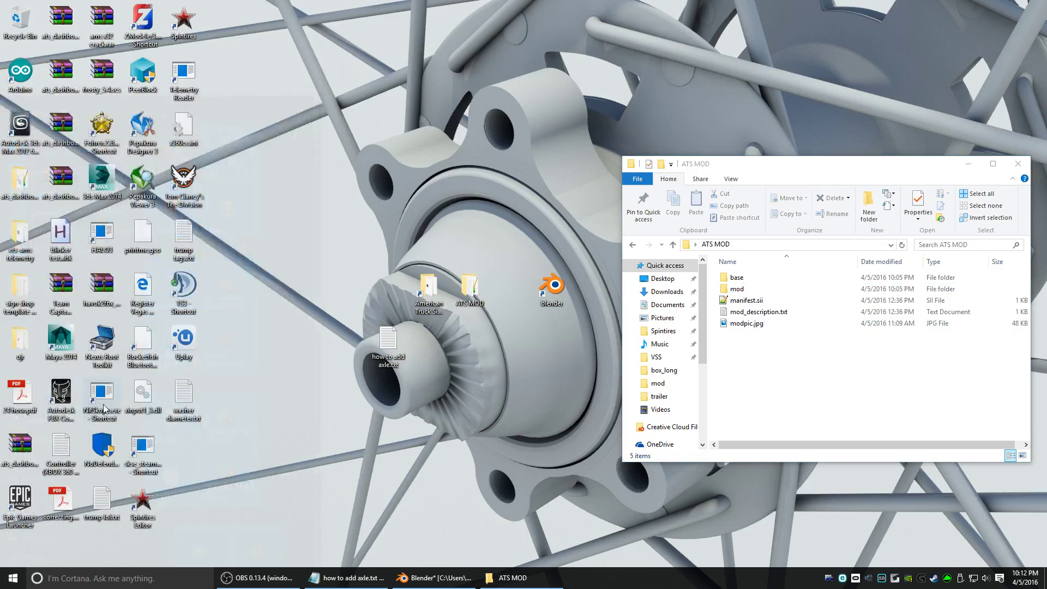
double_click(136, 146)
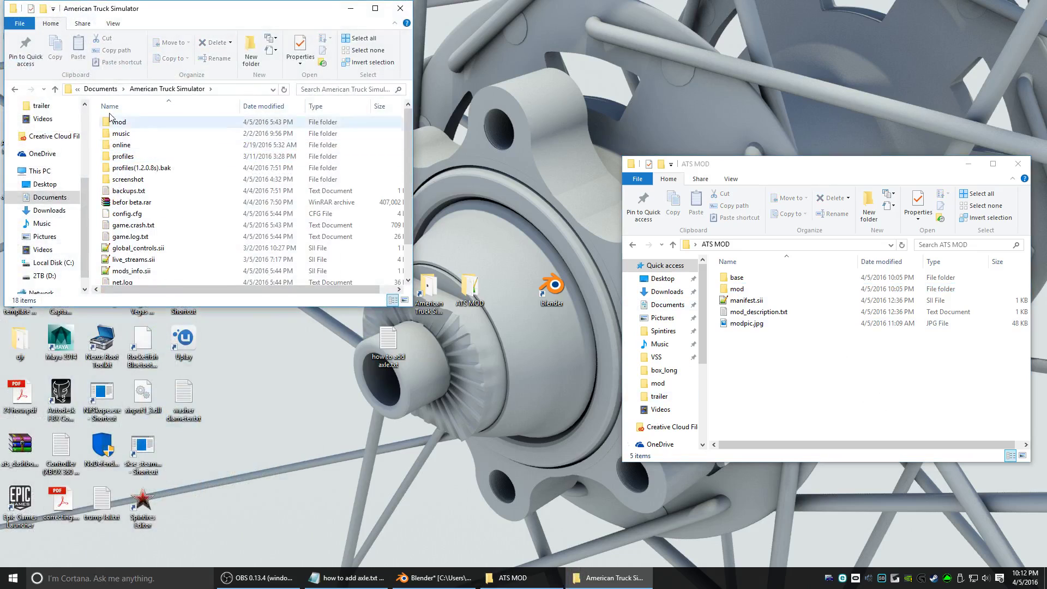
double_click(115, 122)
click(221, 158)
drag(182, 21, 378, 161)
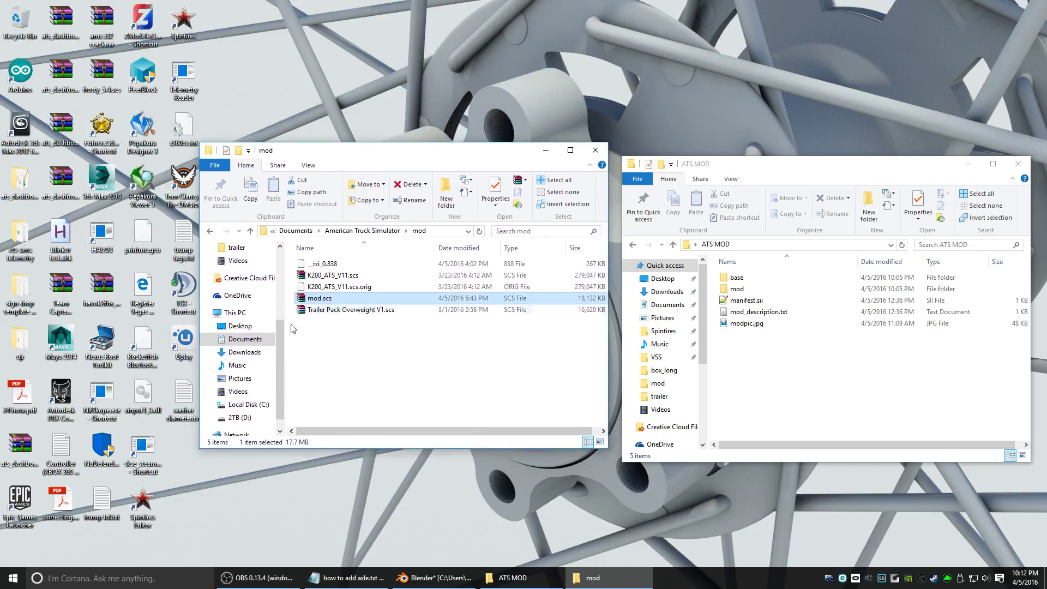
drag(318, 130, 472, 130)
click(320, 318)
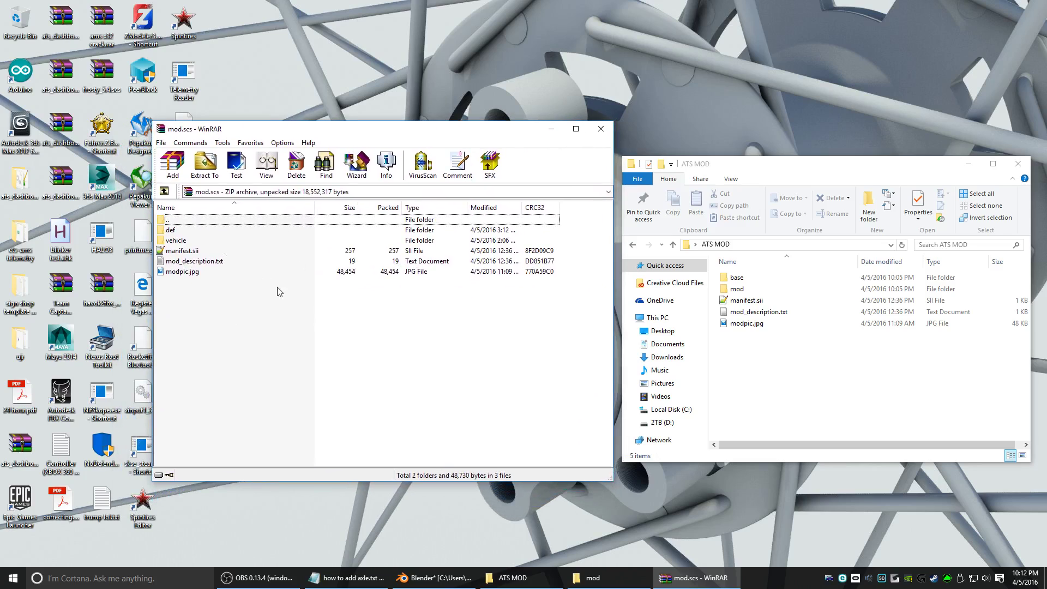
click(826, 333)
drag(862, 386, 744, 275)
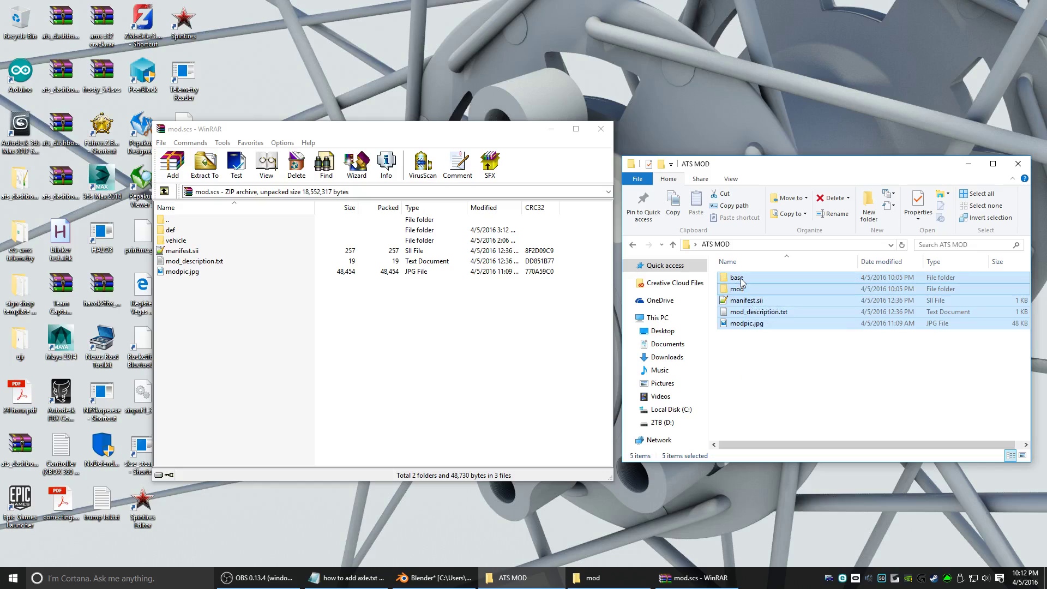
drag(203, 333, 204, 334)
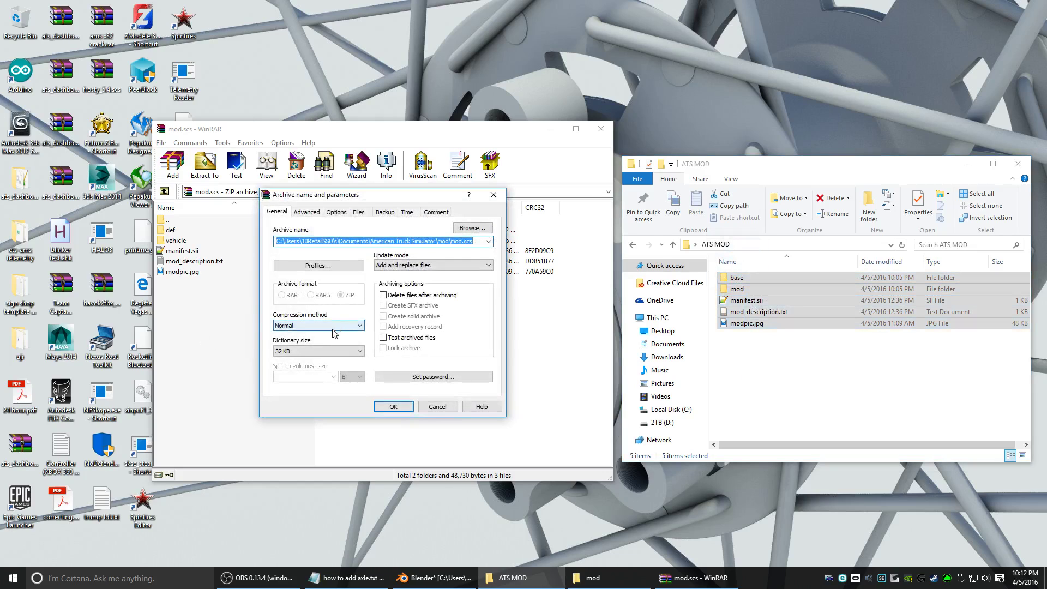
click(357, 326)
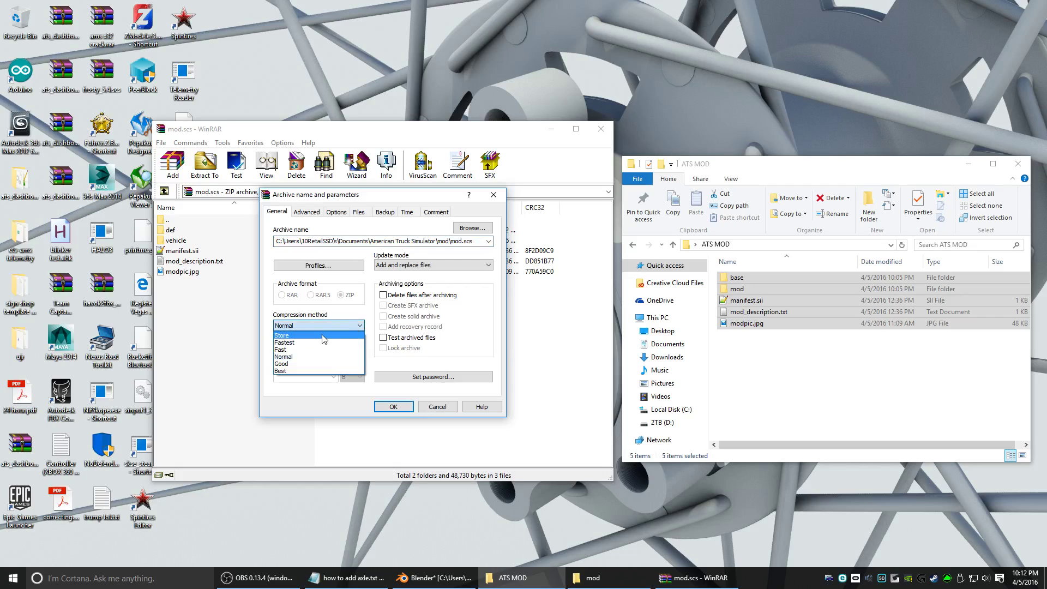
click(323, 336)
click(393, 407)
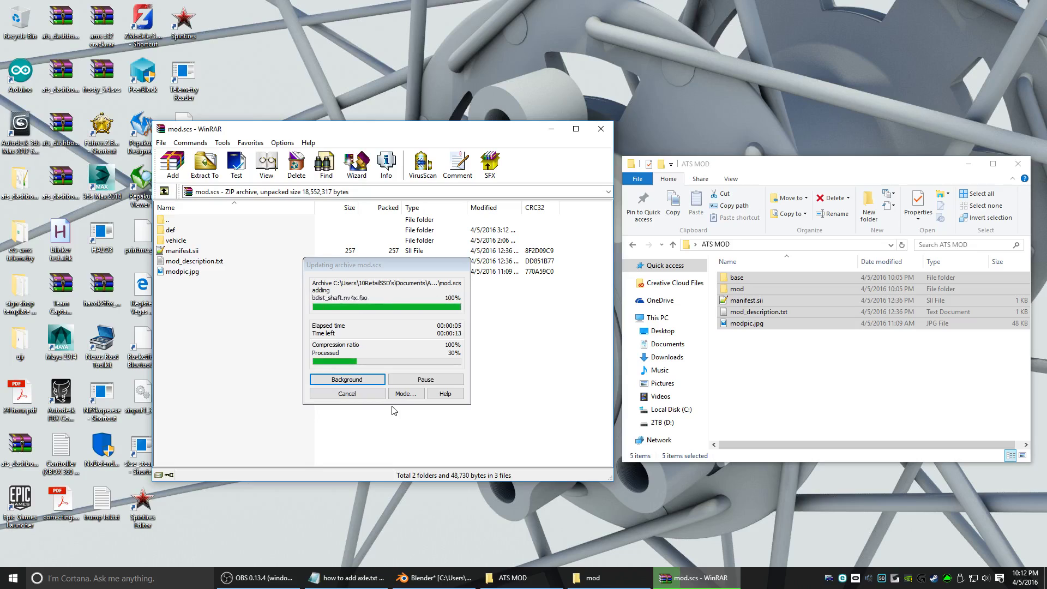
click(380, 393)
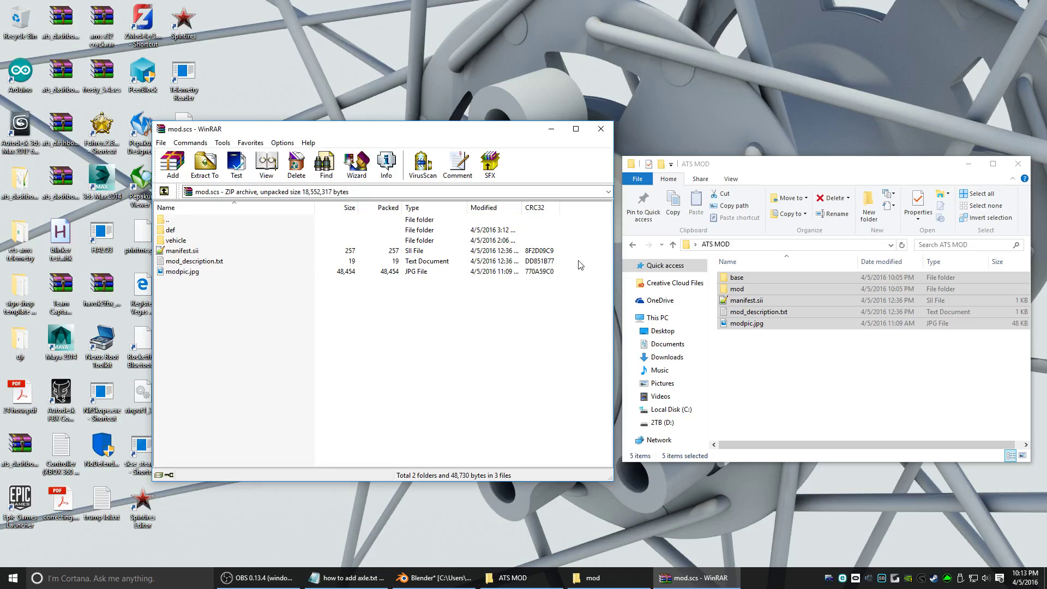
Delete the def and vehicle folders, manifest.sii and mod_description.txt from the mod.scs archive
drag(580, 265, 233, 227)
key(Delete)
key(Return)
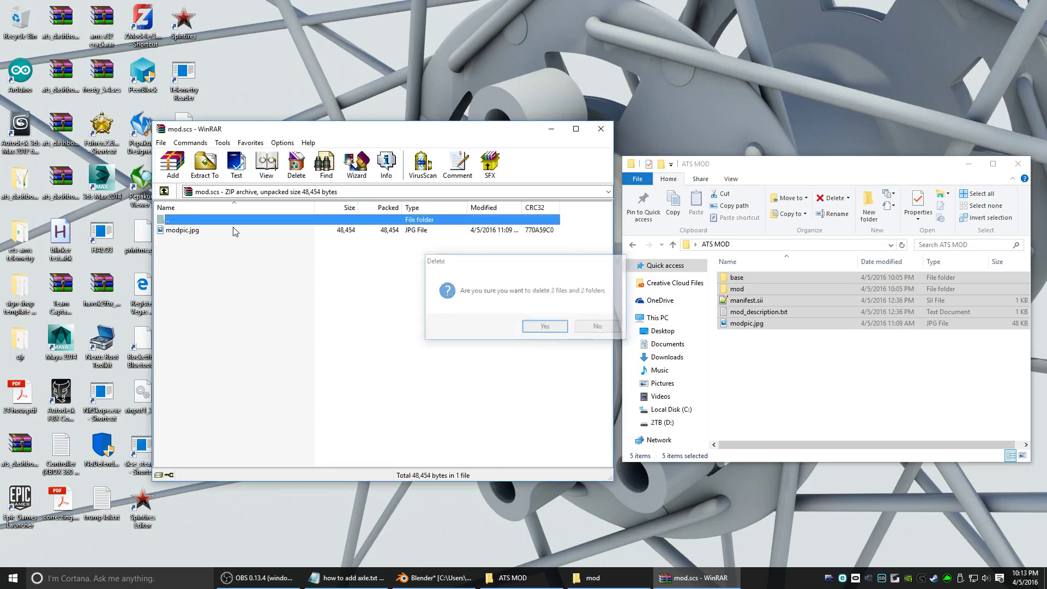
Add everything in ATS MOD's mod folder to mod.scs with Store compression, and close the archive and folder windows
click(735, 289)
double_click(736, 289)
key(ctrl+a)
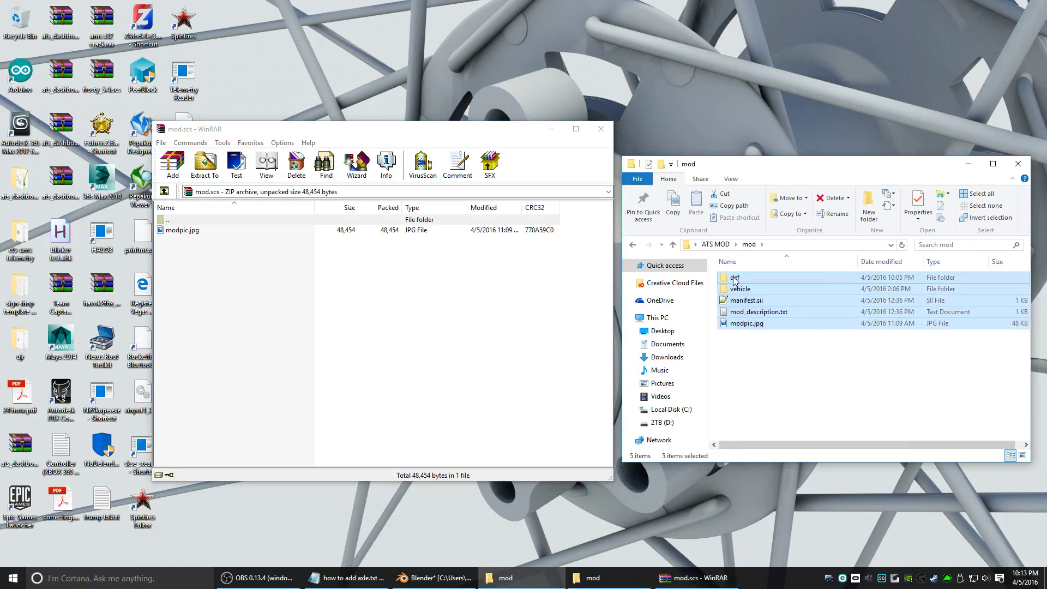
drag(731, 287, 281, 320)
click(318, 325)
click(299, 333)
click(392, 406)
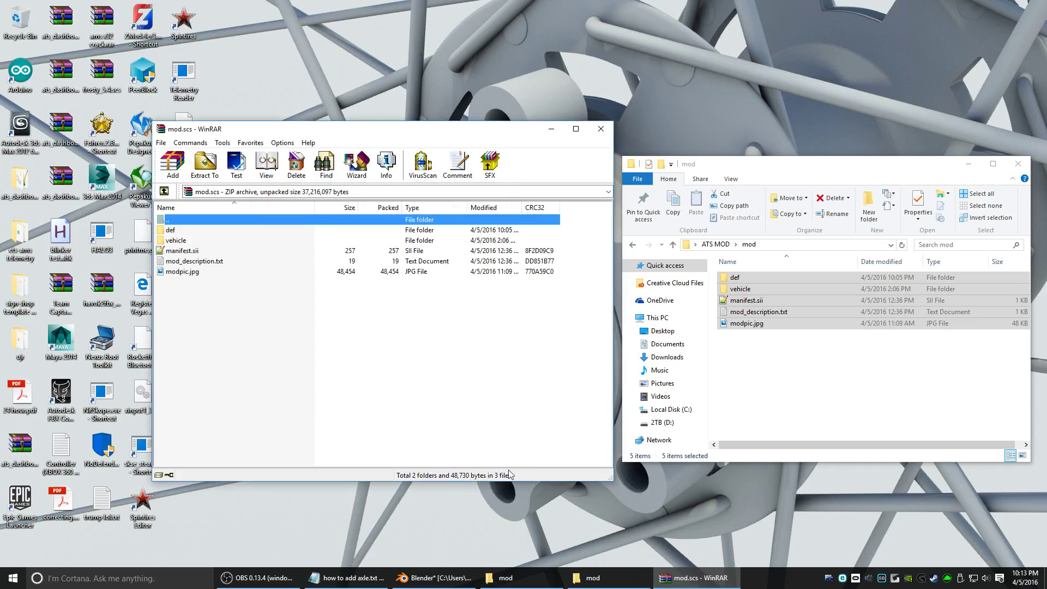
click(600, 129)
click(1017, 163)
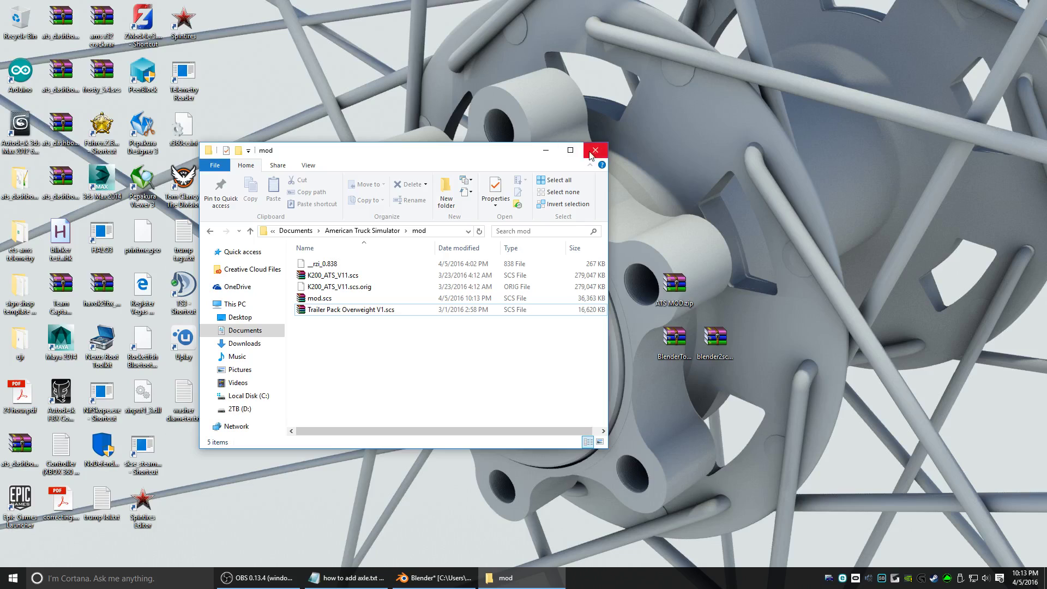
click(595, 151)
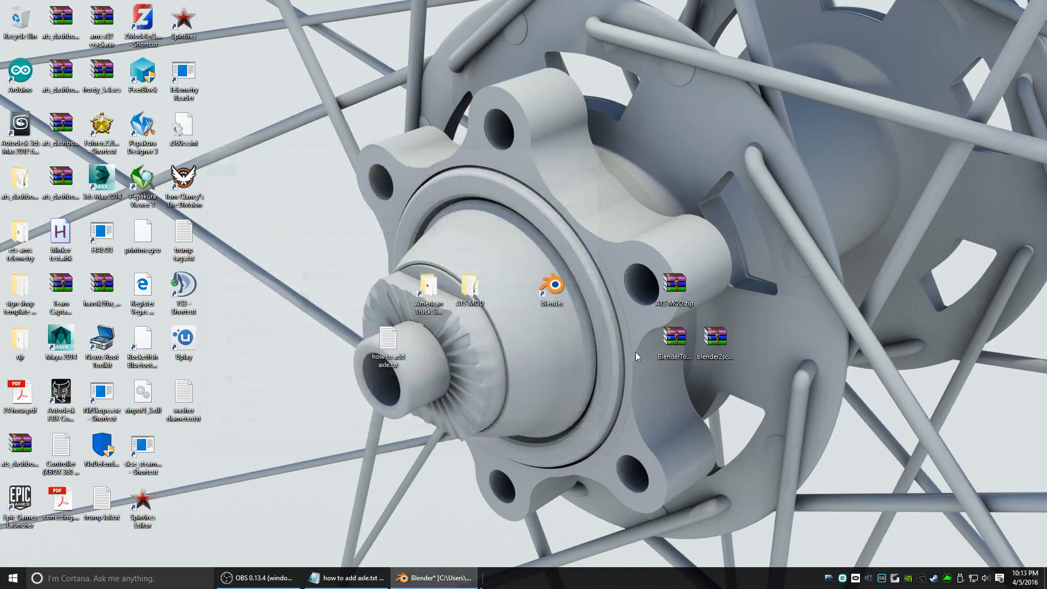
Launch American Truck Simulator through Steam, accept the advanced SDK features request and continue the game with the existing profile
right_click(933, 577)
click(962, 418)
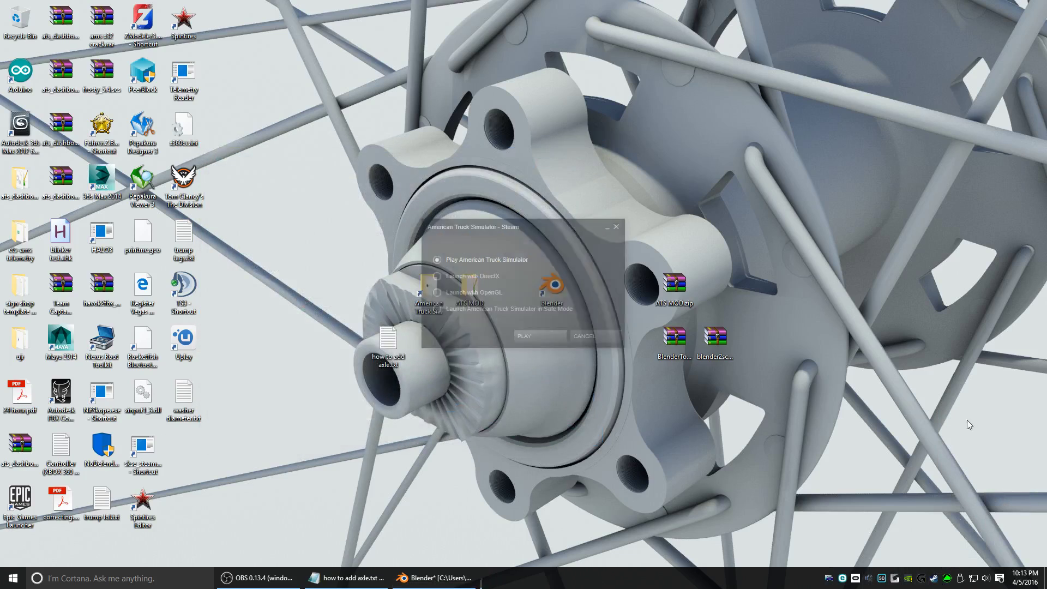
click(540, 336)
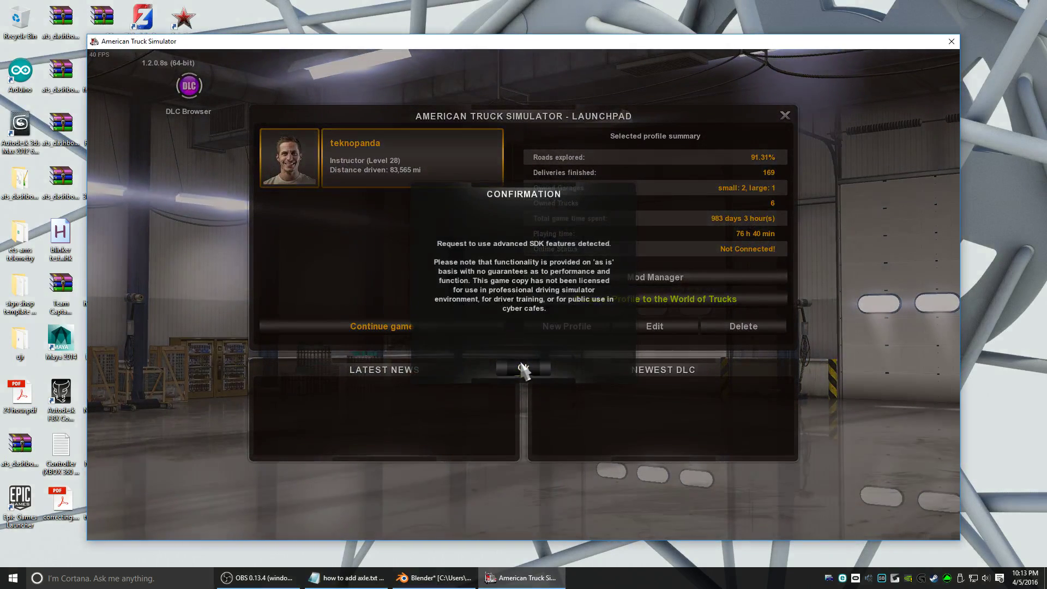
click(523, 370)
click(375, 326)
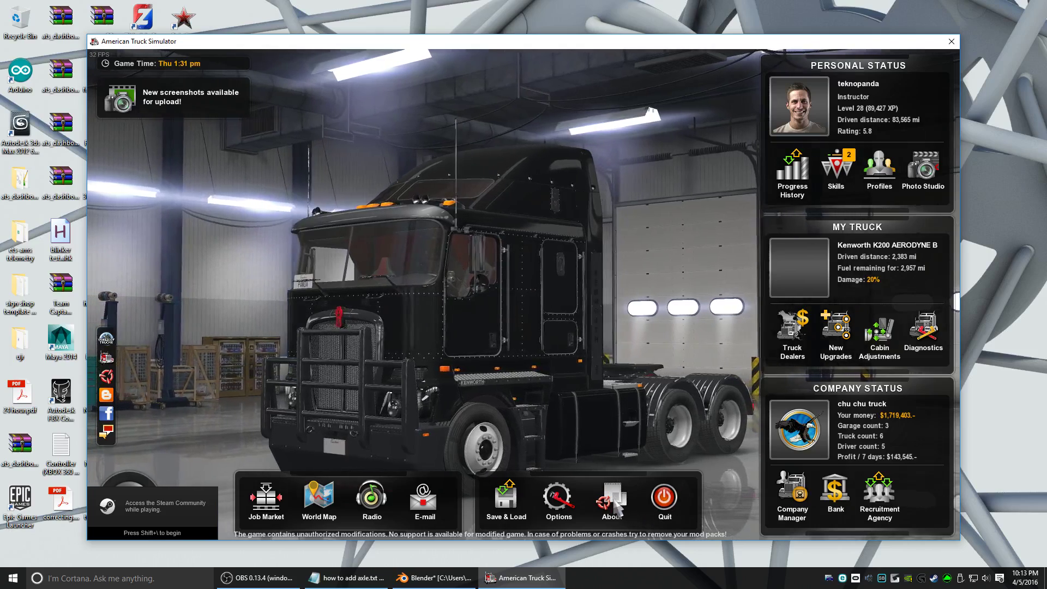
Examine the Box Trailer's axles in the game's Trailer Browser and switch back to Blender
click(613, 502)
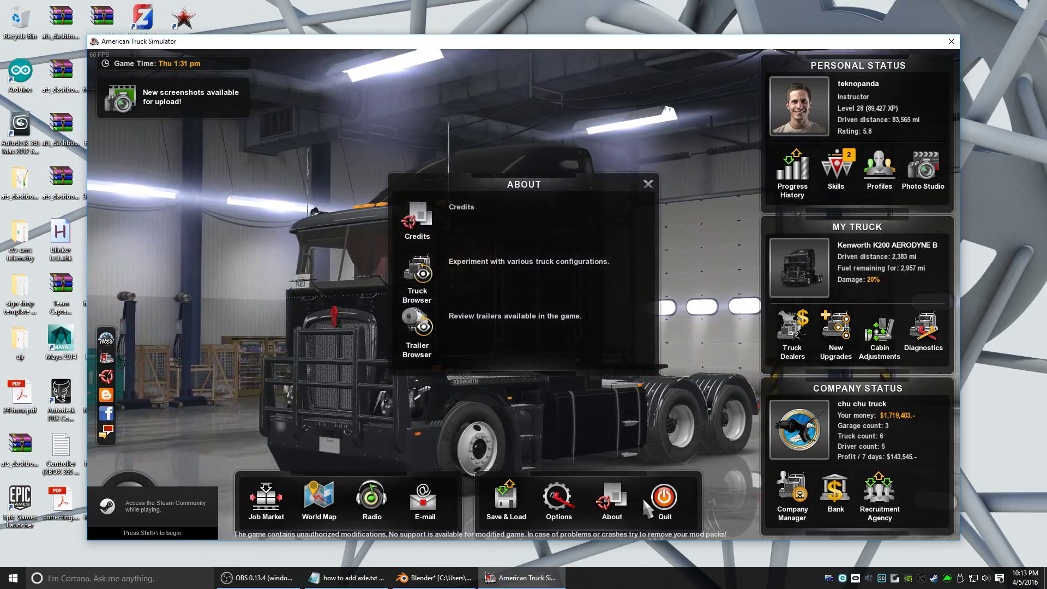
click(417, 329)
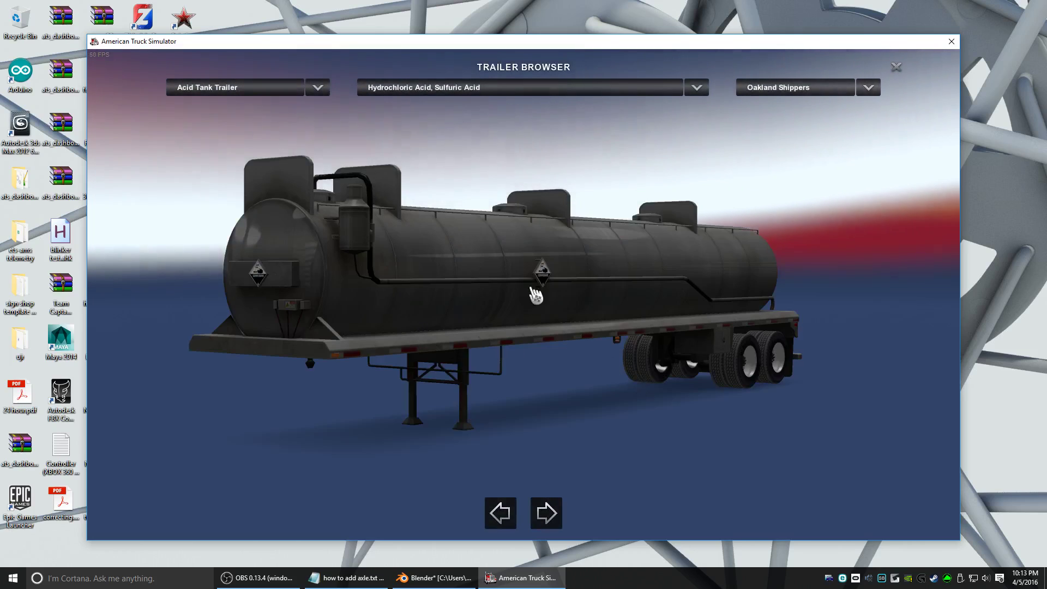
click(251, 89)
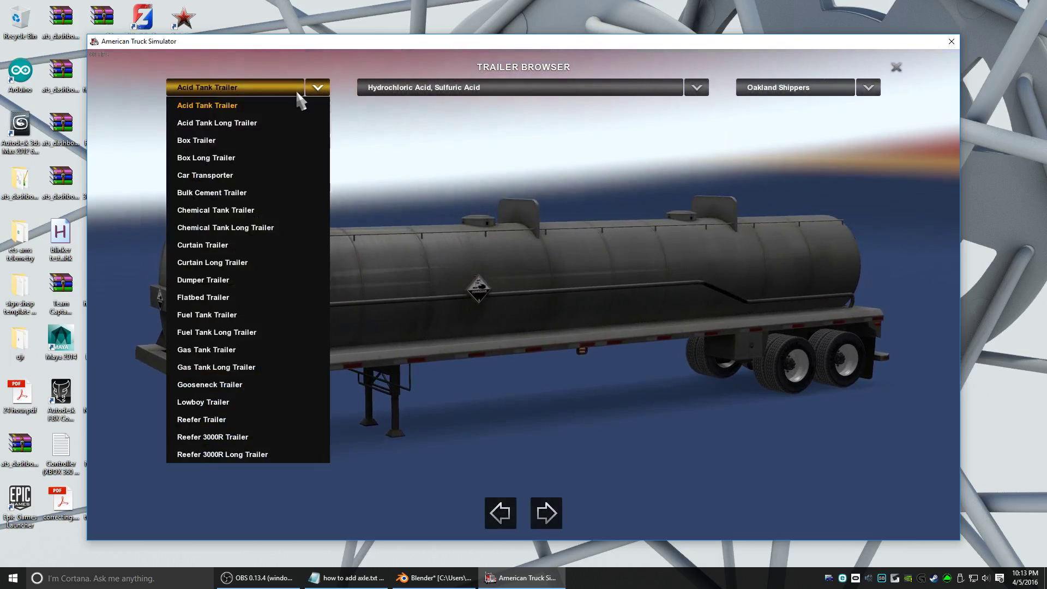
click(219, 143)
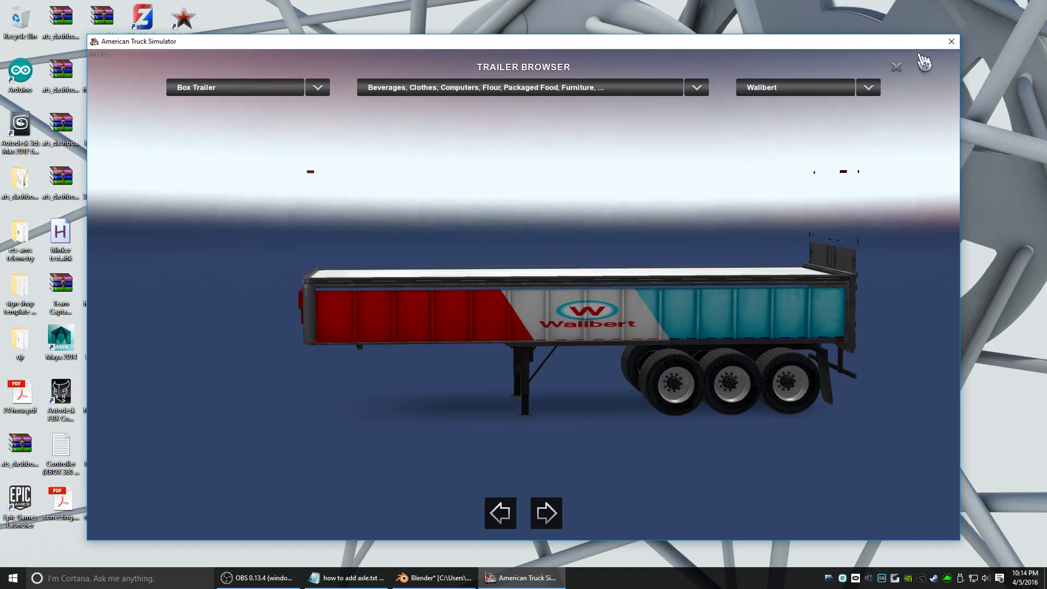
key(alt+Tab)
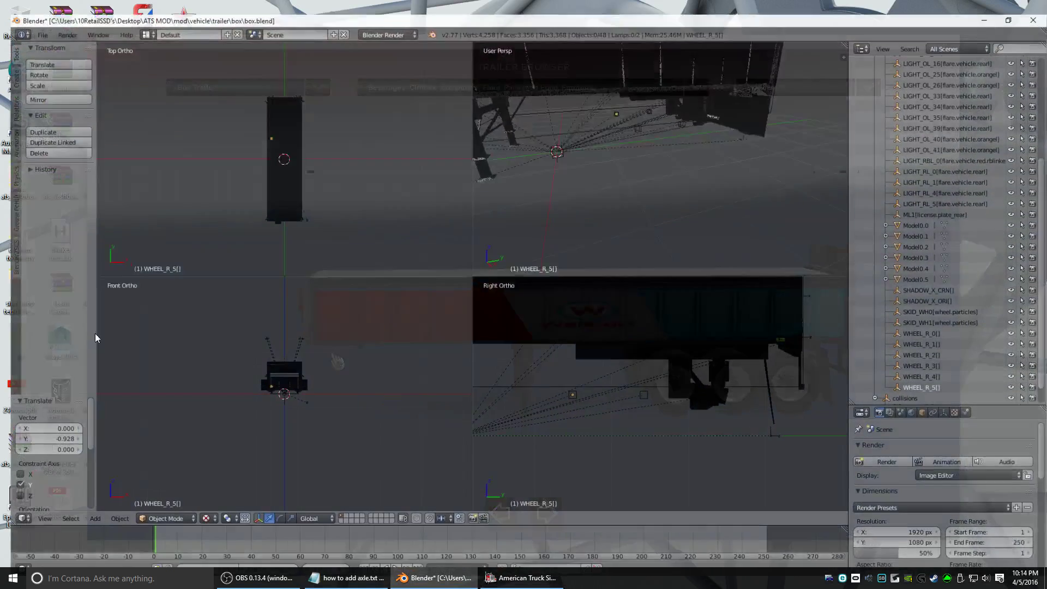